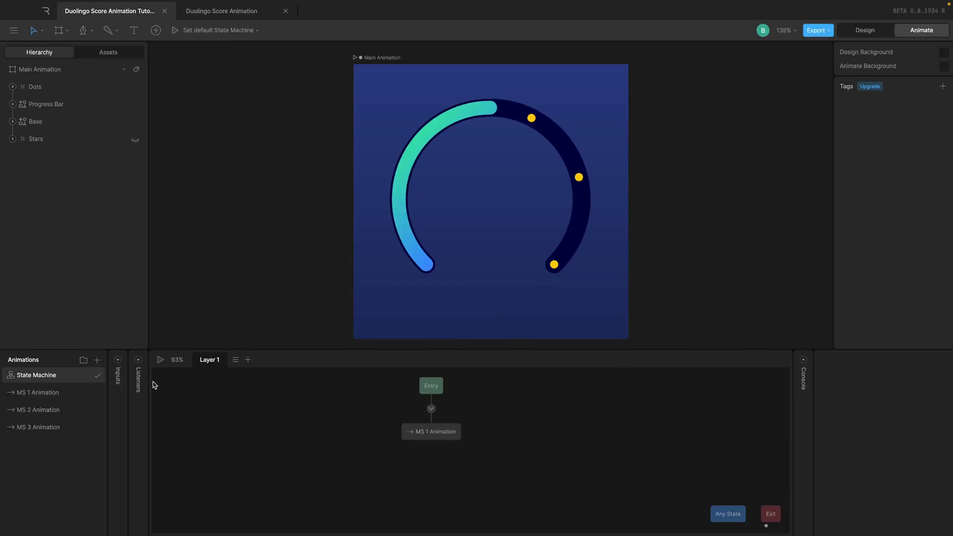
# Step: Preview the MS 1, MS 2 and MS 3 animation timelines, then return to the State Machine
pyautogui.click(52, 395)
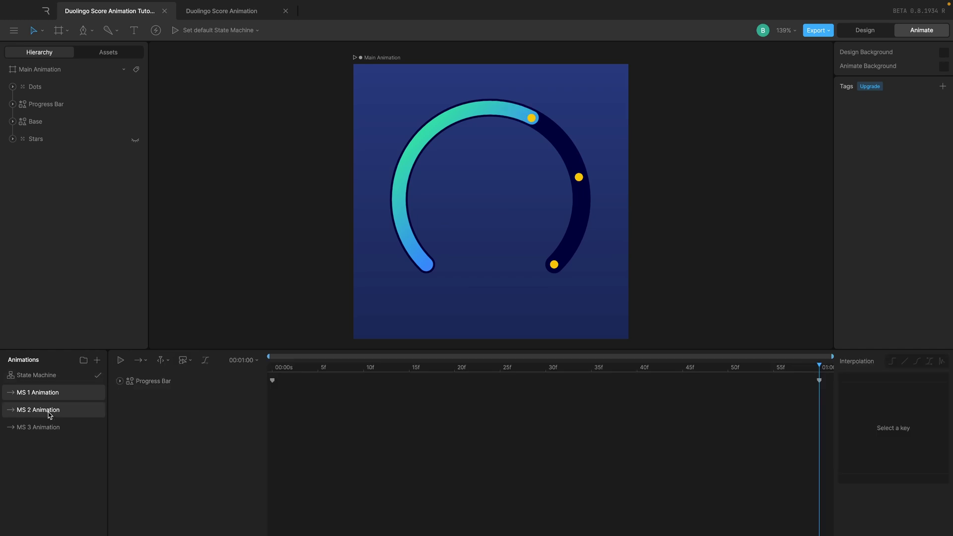
pyautogui.click(50, 412)
pyautogui.click(49, 431)
pyautogui.click(50, 392)
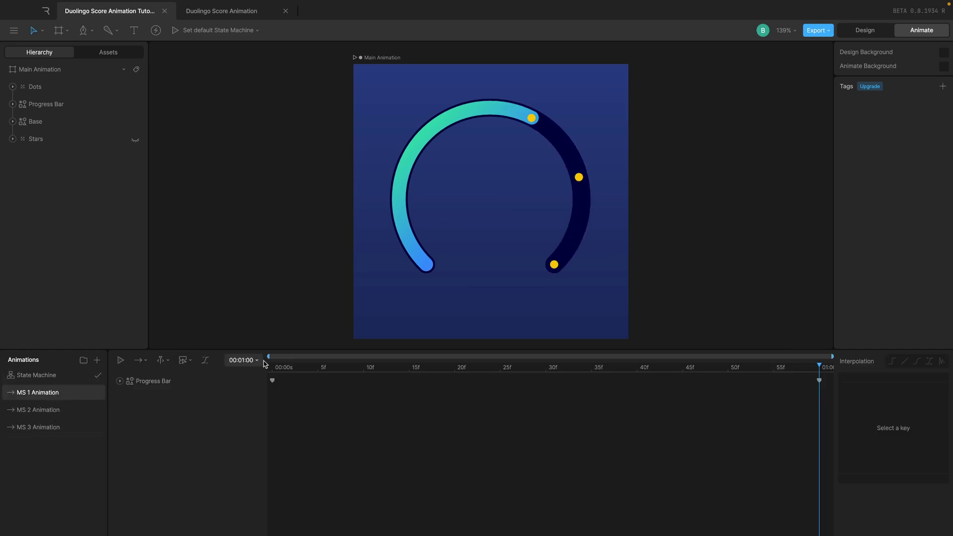
pyautogui.press('space')
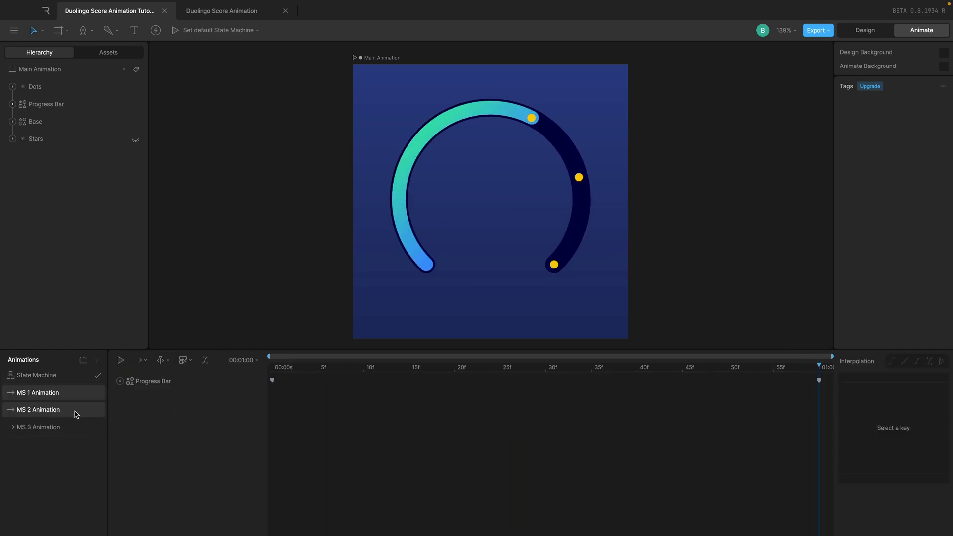
pyautogui.click(84, 415)
pyautogui.click(289, 367)
pyautogui.press('space')
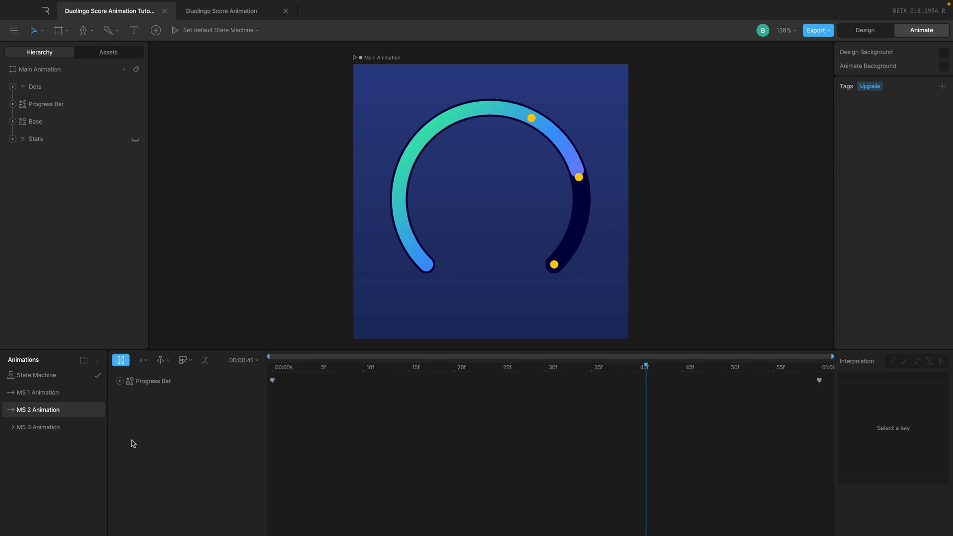
pyautogui.click(93, 429)
pyautogui.press('space')
pyautogui.click(152, 379)
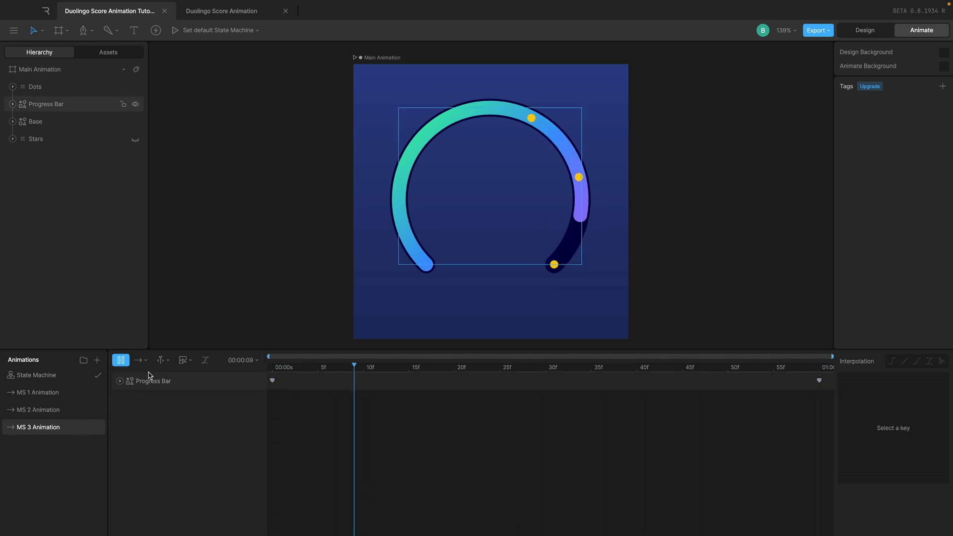
pyautogui.click(59, 376)
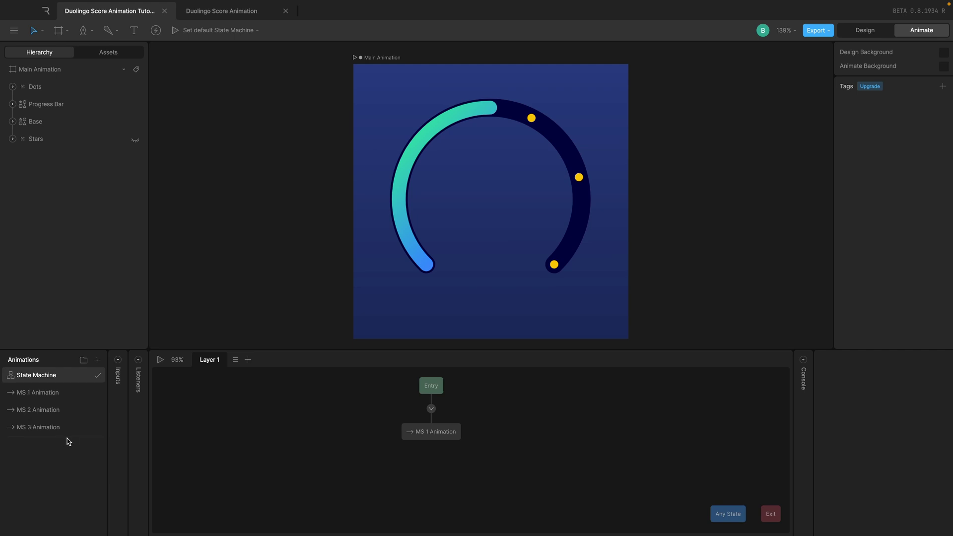
# Step: Switch to Figma and examine the score gauge's state frames and the Score 600 and Score 720 flows
pyautogui.click(429, 264)
pyautogui.press('Escape')
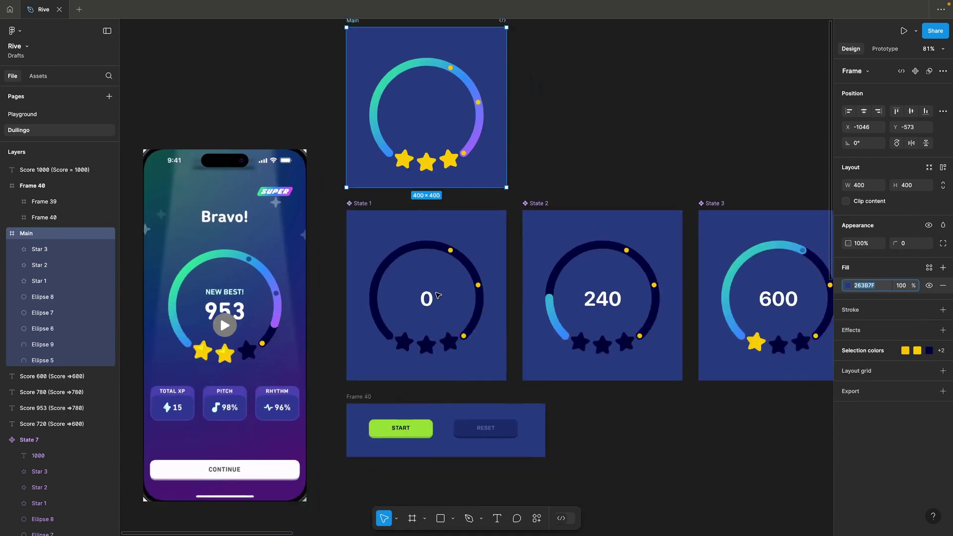
pyautogui.hscroll(5, 438, 296)
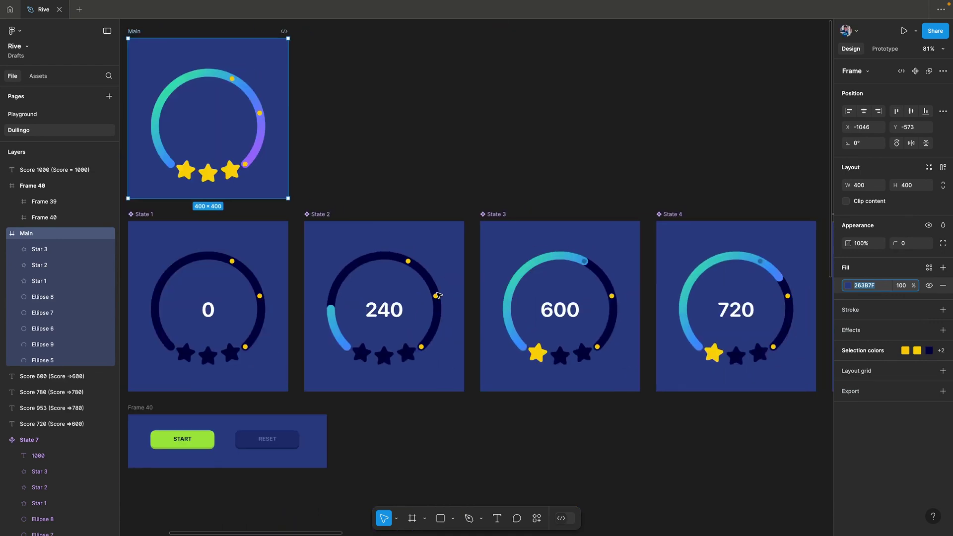
pyautogui.scroll(5, 652, 293)
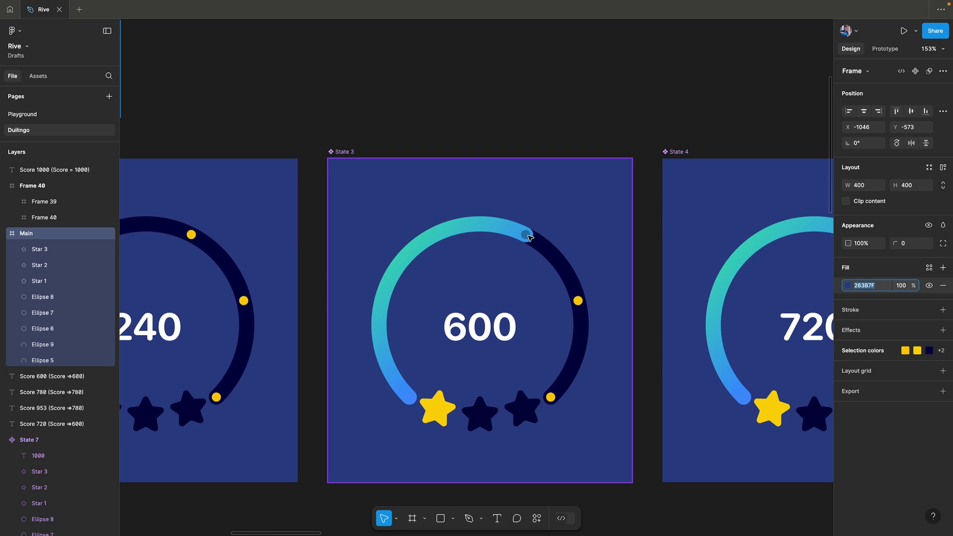
pyautogui.scroll(-10, 529, 239)
pyautogui.scroll(5, 546, 291)
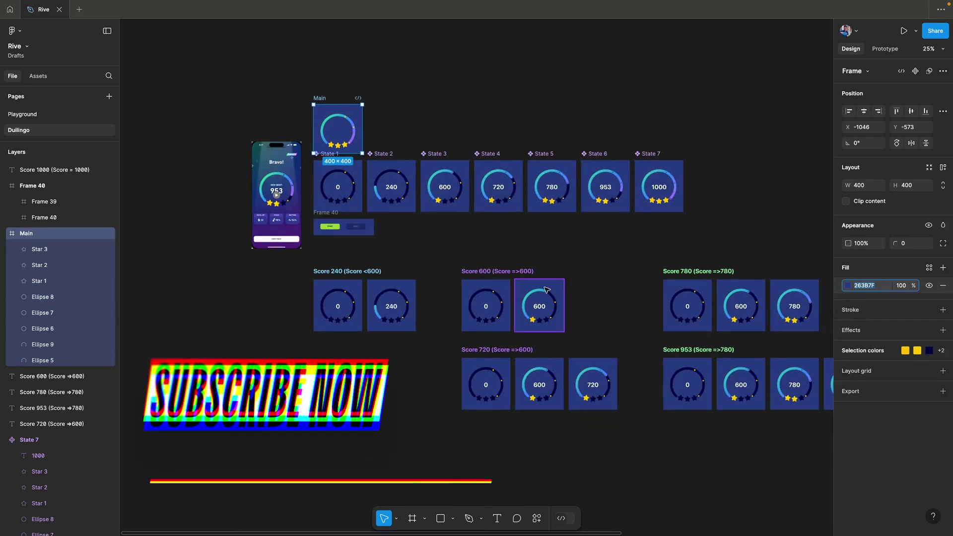
pyautogui.scroll(3, 511, 248)
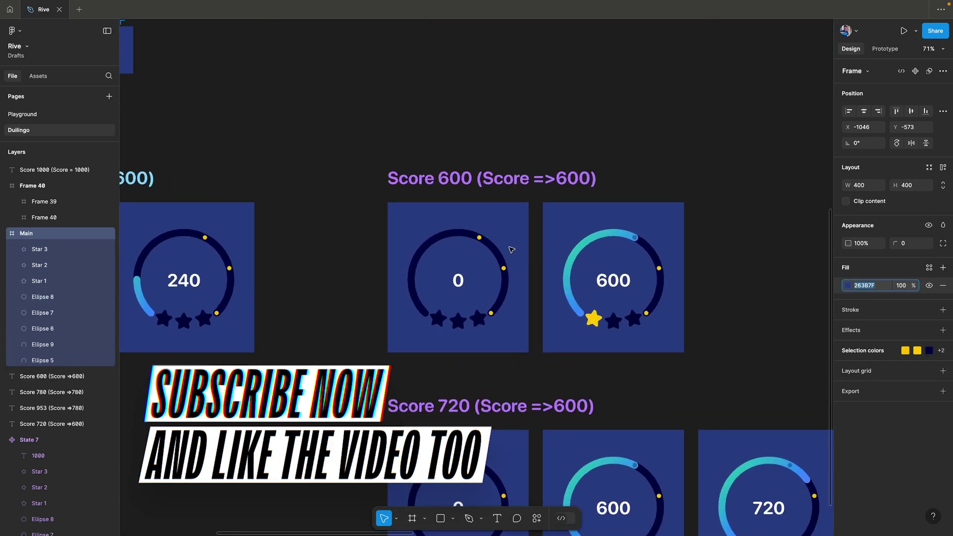
pyautogui.scroll(3, 486, 203)
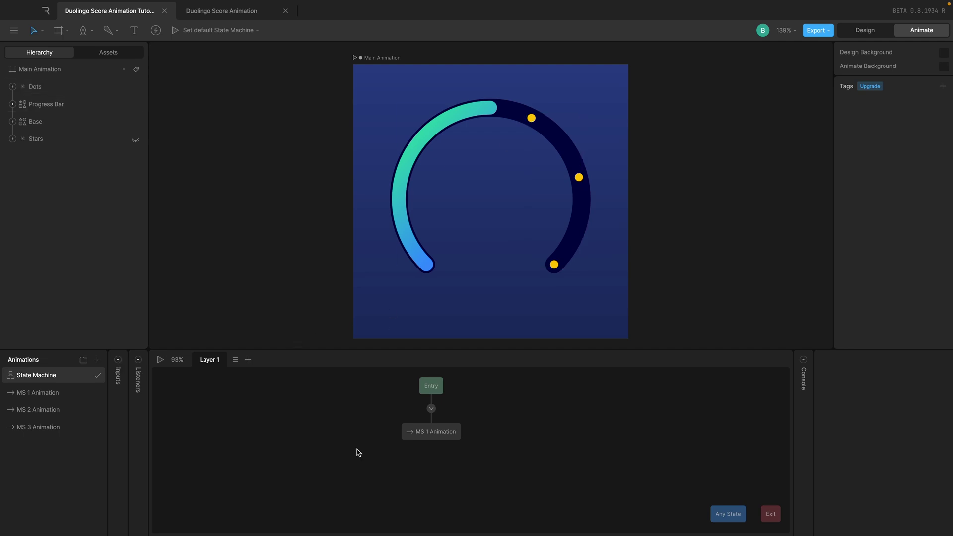
# Step: Switch back to Rive, play the state machine, and inspect the Entry state, the MS 1 Animation state and their transition
pyautogui.hscroll(-2, 358, 452)
pyautogui.scroll(1, 358, 452)
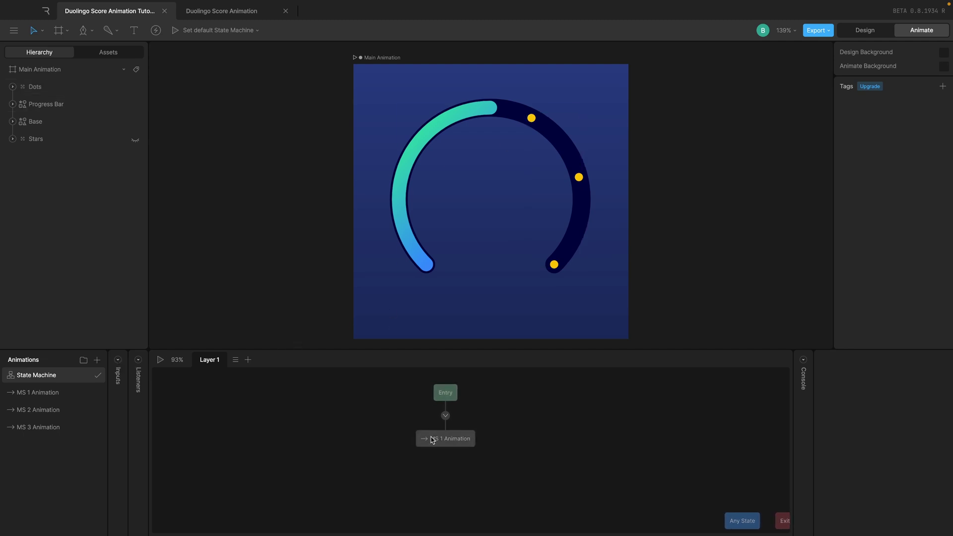
pyautogui.click(160, 360)
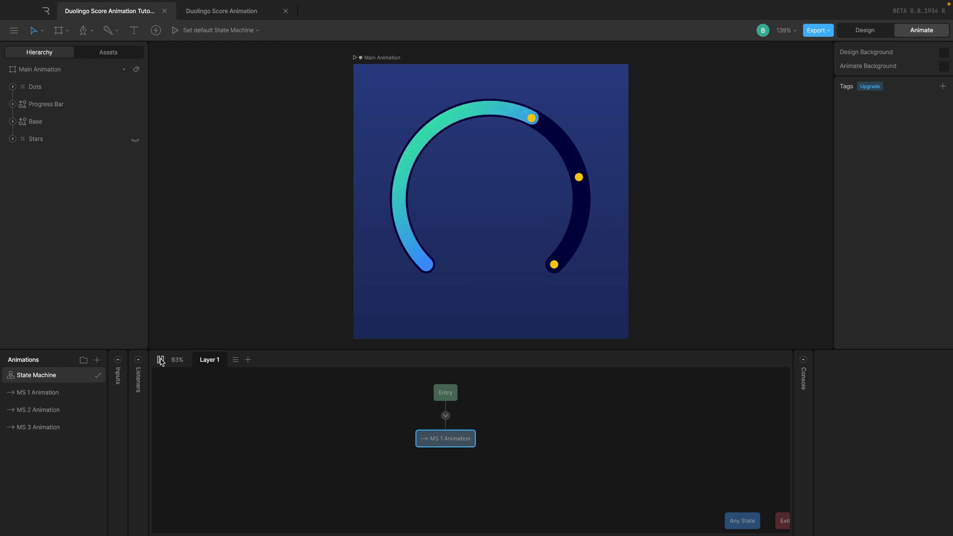
pyautogui.click(446, 399)
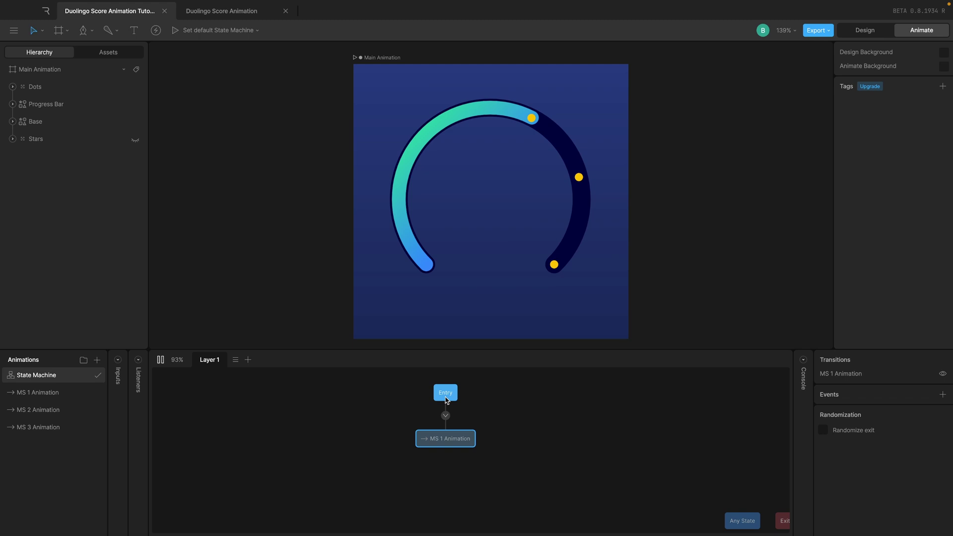
pyautogui.click(435, 443)
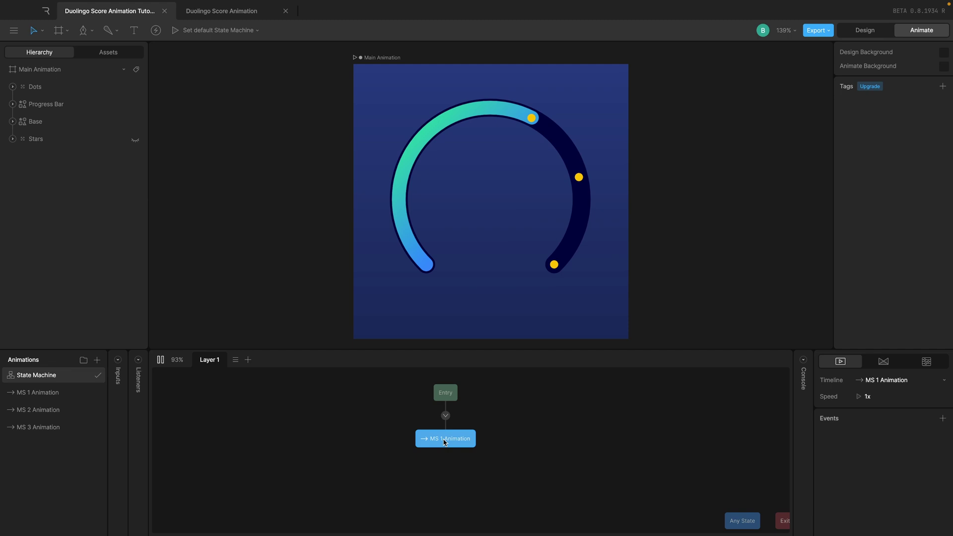
pyautogui.scroll(1, 446, 439)
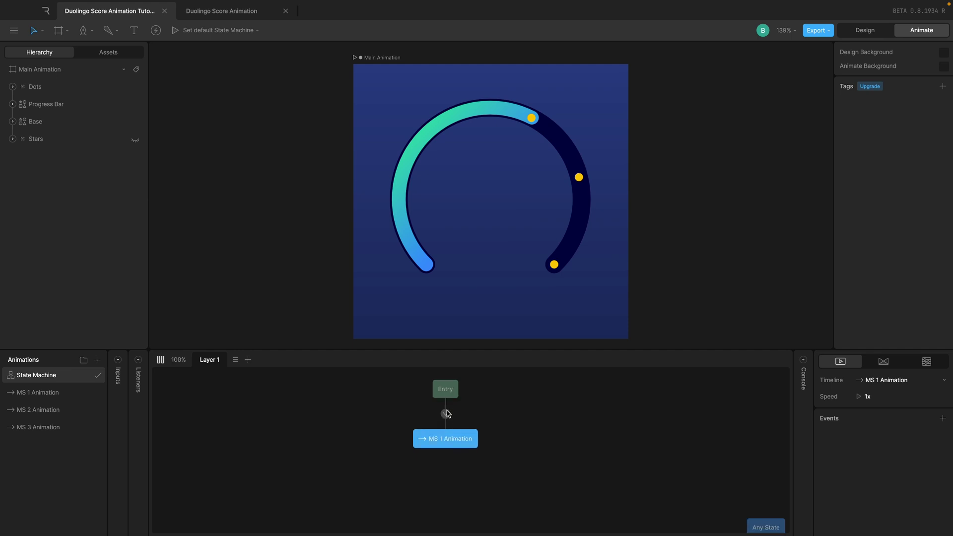
pyautogui.click(446, 413)
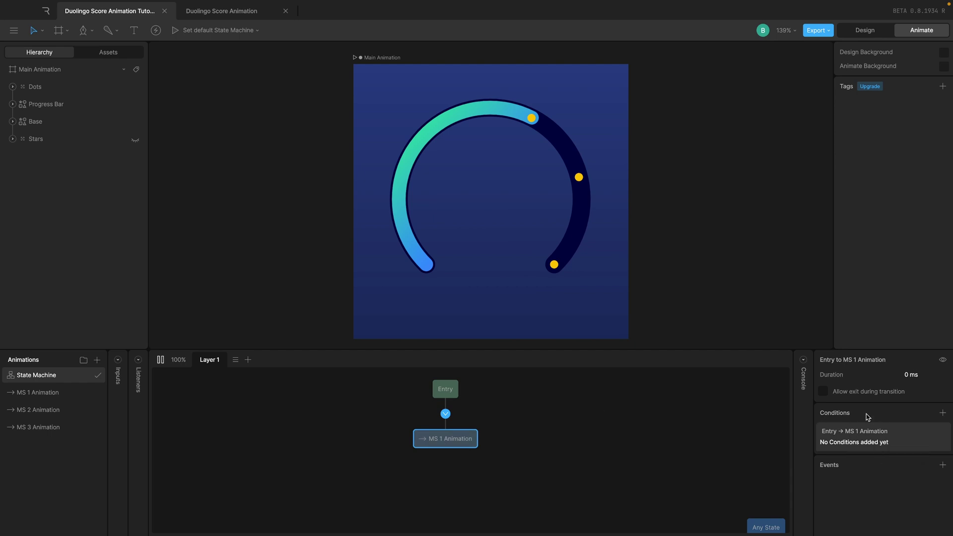
pyautogui.click(942, 412)
pyautogui.click(856, 445)
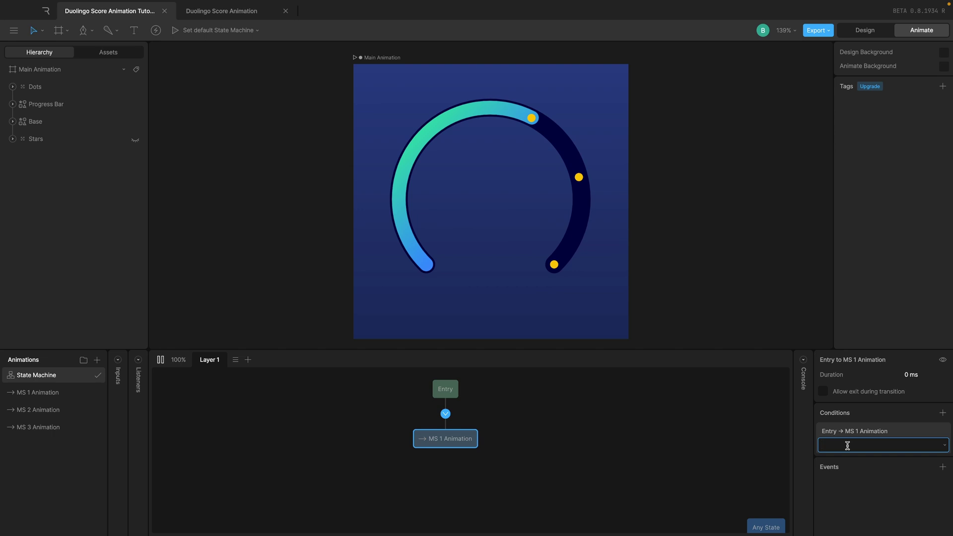
pyautogui.rightClick(874, 448)
pyautogui.click(889, 457)
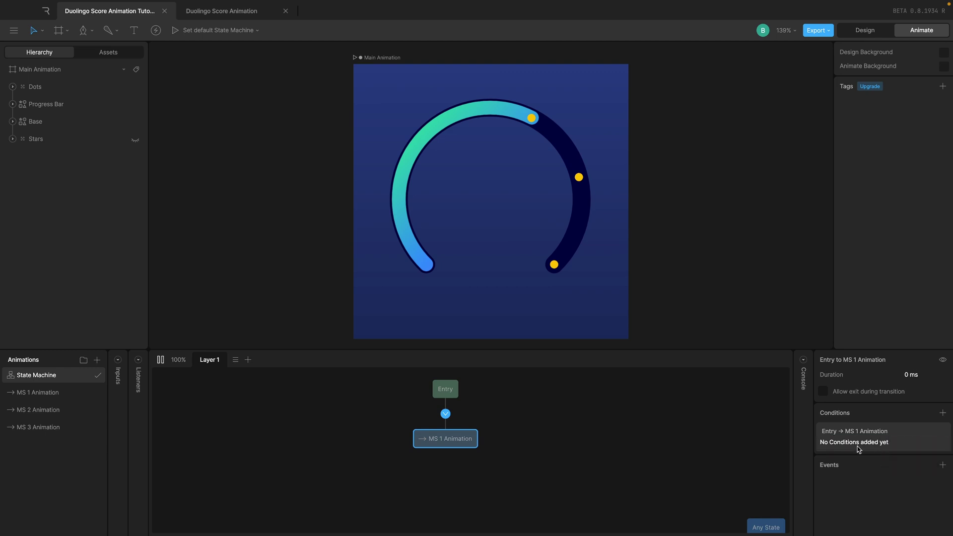
# Step: Add an empty condition to the Entry to MS 1 Animation transition and create a number input named Final Score
pyautogui.click(942, 414)
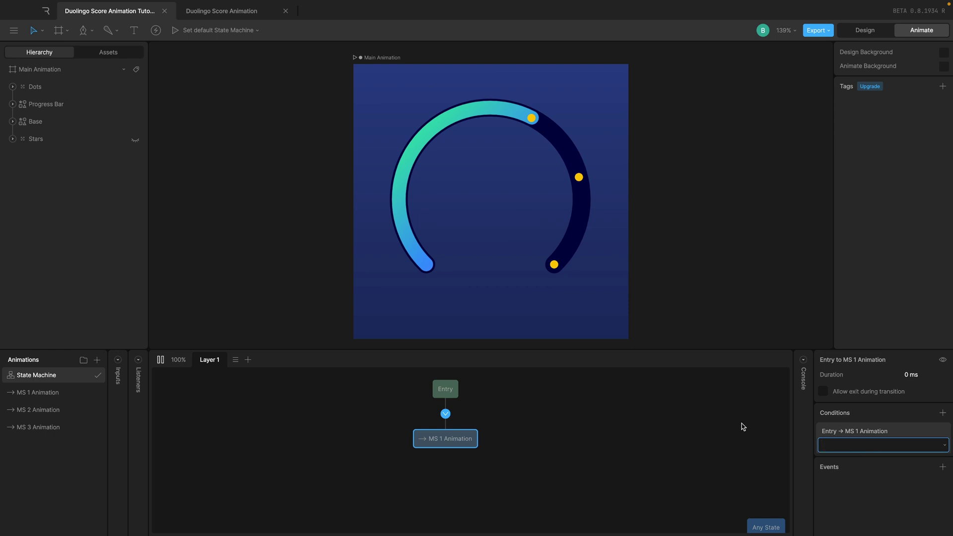
pyautogui.click(118, 359)
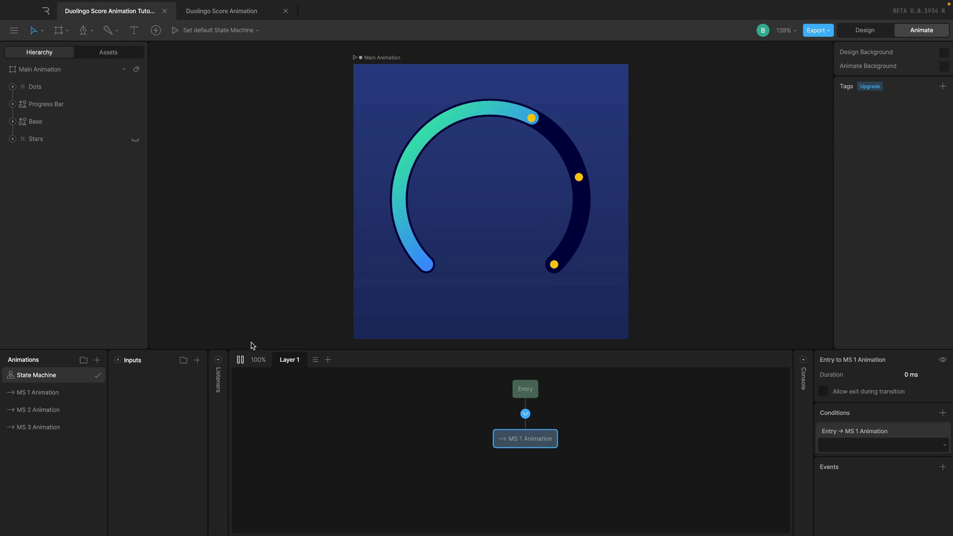
pyautogui.click(198, 361)
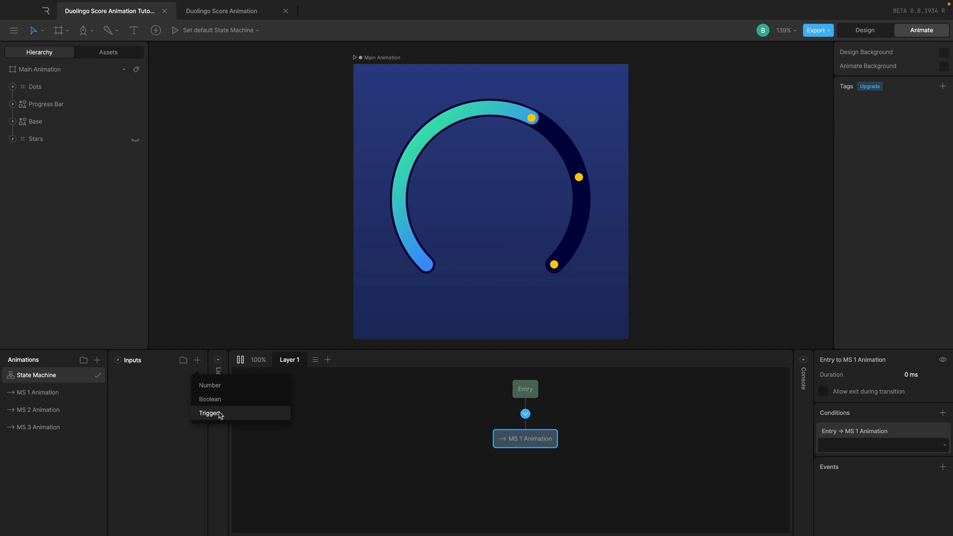
pyautogui.click(218, 387)
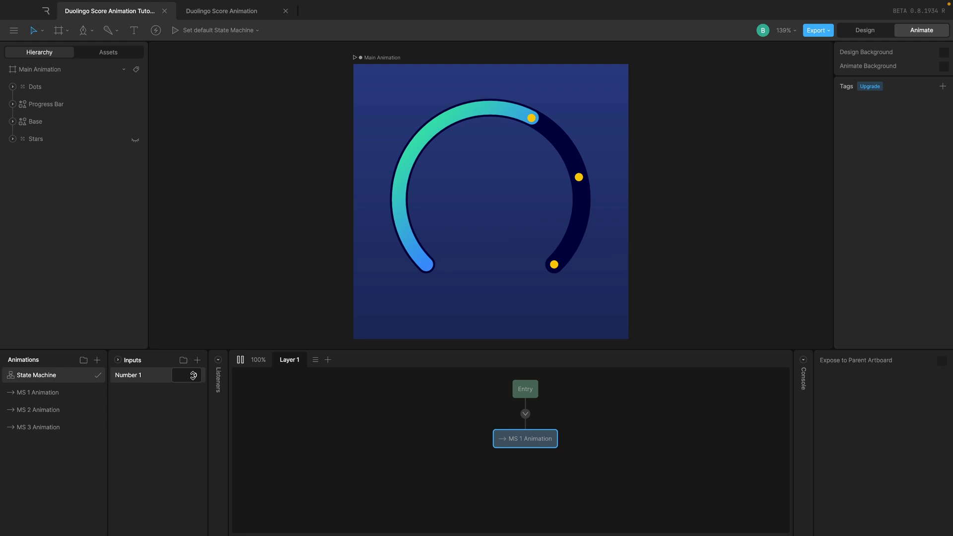
pyautogui.doubleClick(118, 376)
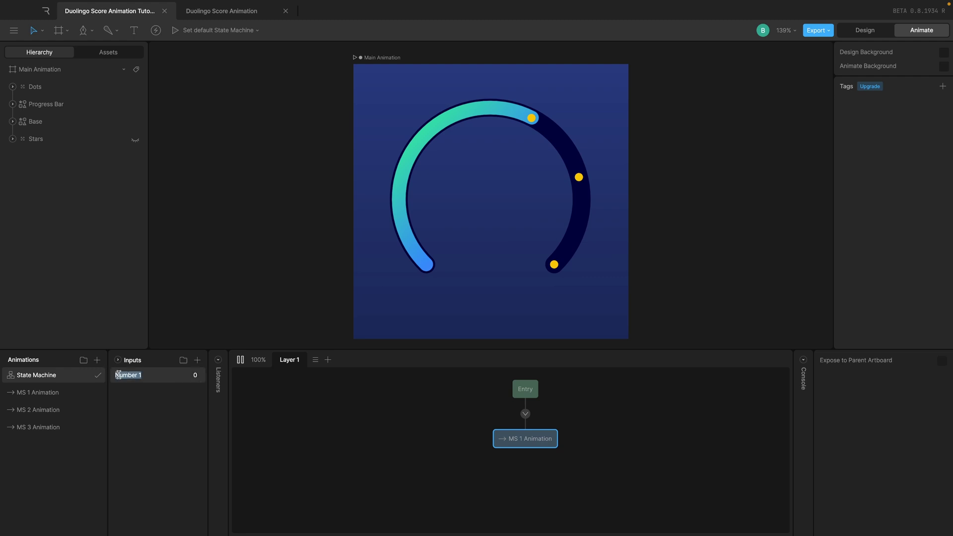
pyautogui.write('Final Score')
# Step: Set the Entry to MS 1 Animation transition's condition to Final Score >= 600
pyautogui.click(527, 419)
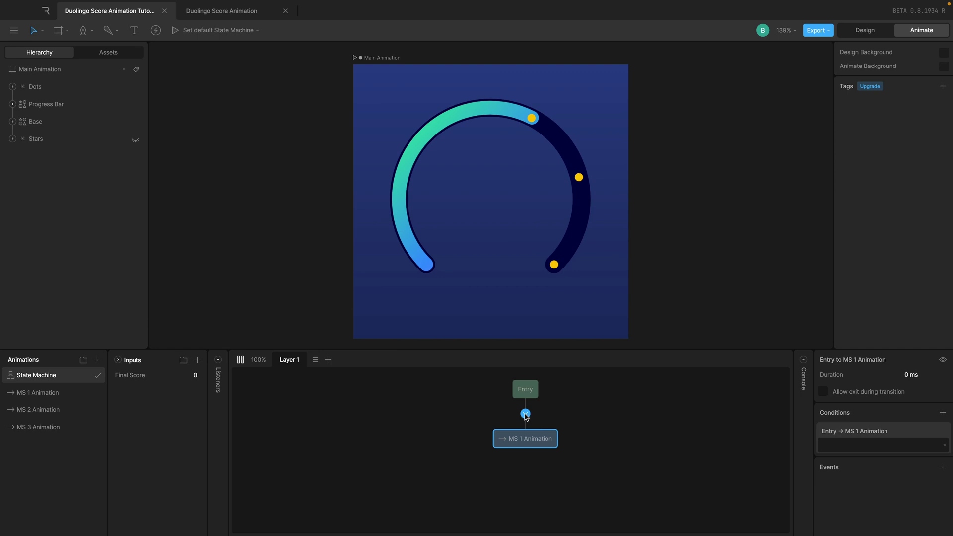
pyautogui.click(861, 443)
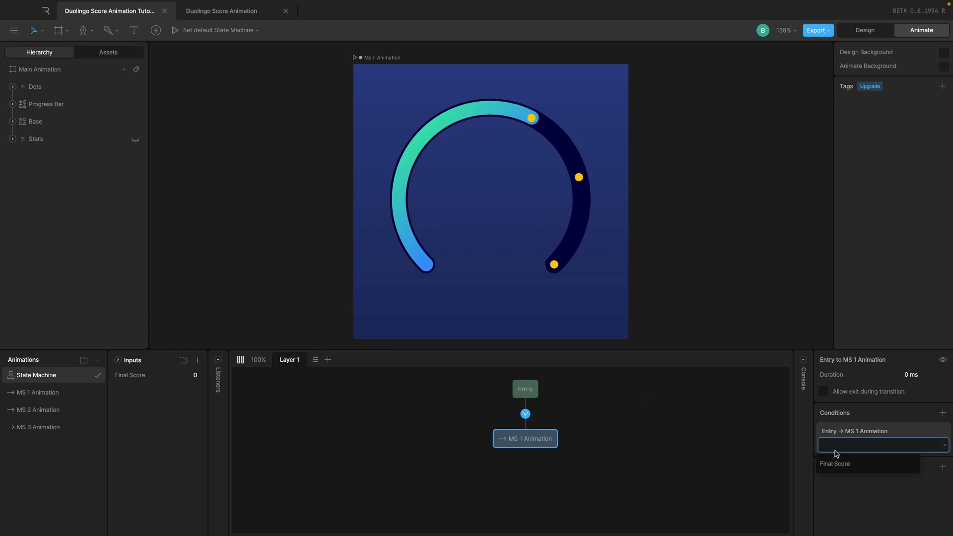
pyautogui.click(848, 466)
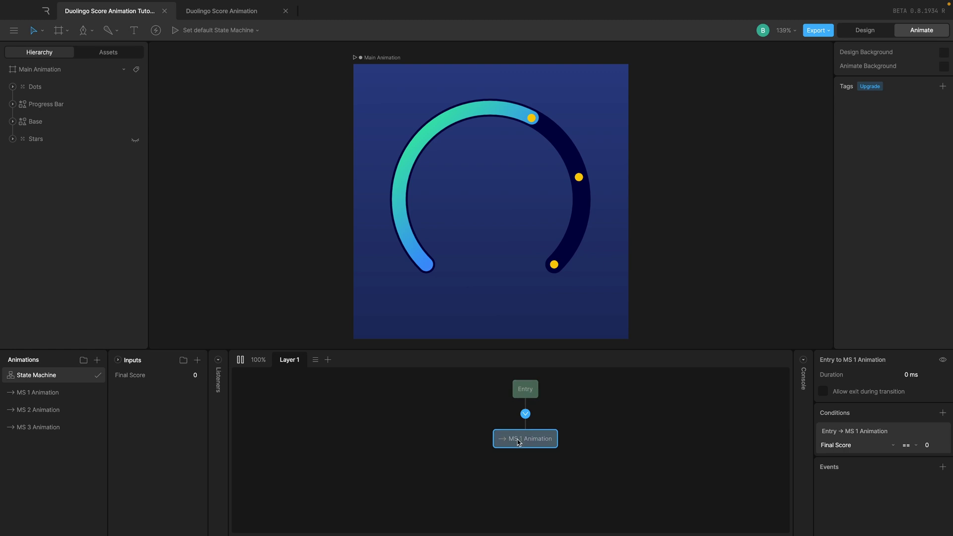
pyautogui.click(912, 445)
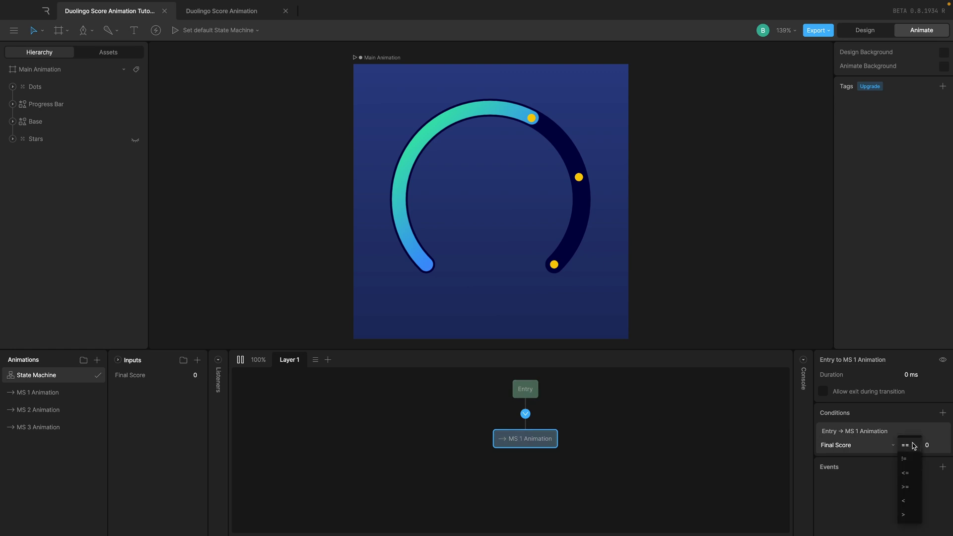
pyautogui.click(914, 488)
pyautogui.click(934, 446)
pyautogui.write('60')
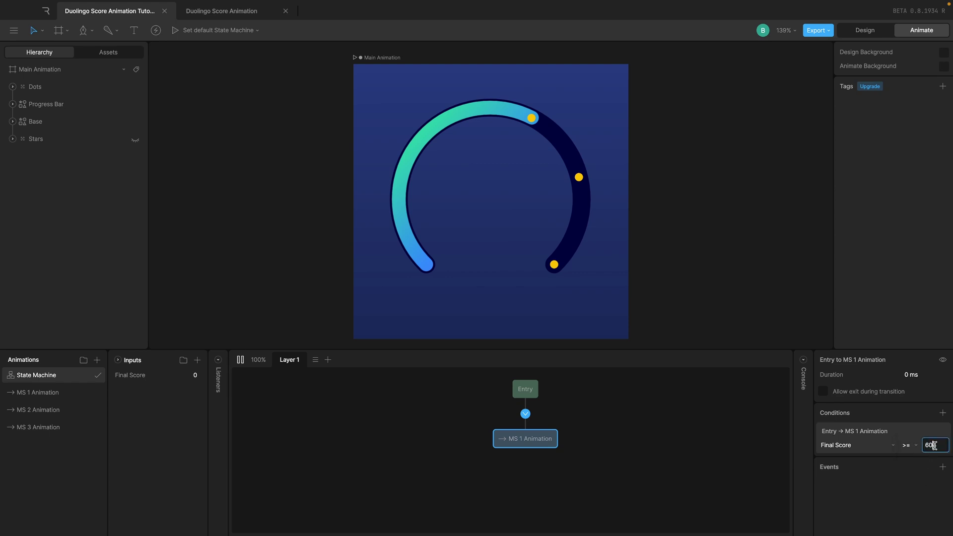
pyautogui.write('0')
pyautogui.press('Return')
# Step: Set the Final Score input to 100 and test it against the Entry to MS 1 Animation condition by replaying the state machine
pyautogui.click(197, 376)
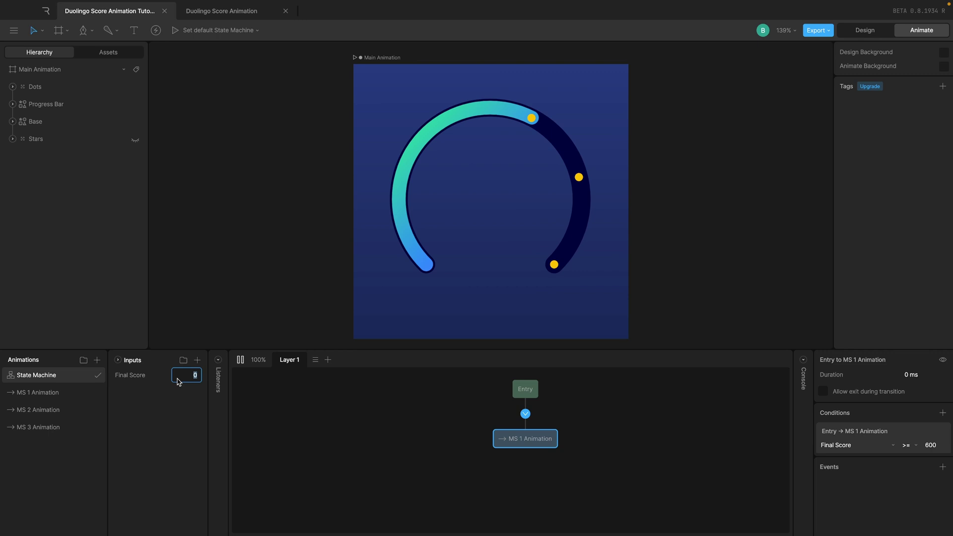
pyautogui.write('100')
pyautogui.click(194, 374)
pyautogui.click(240, 359)
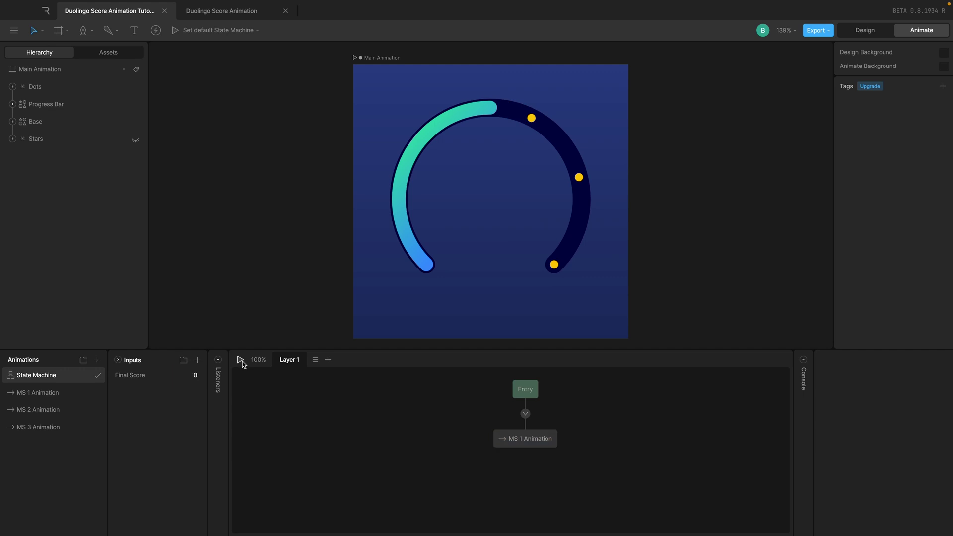
pyautogui.click(195, 376)
pyautogui.write('100')
pyautogui.press('Return')
pyautogui.click(241, 360)
pyautogui.moveTo(545, 399)
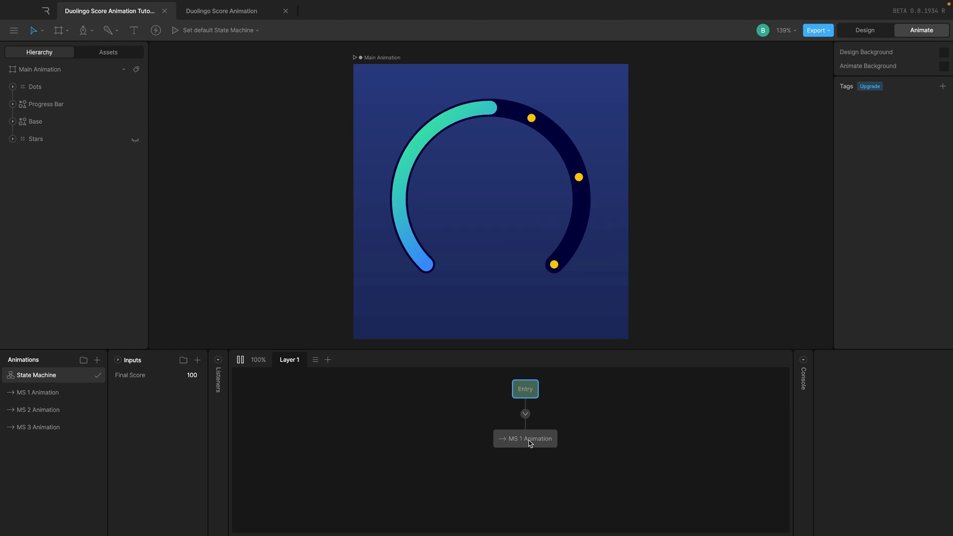
pyautogui.click(525, 414)
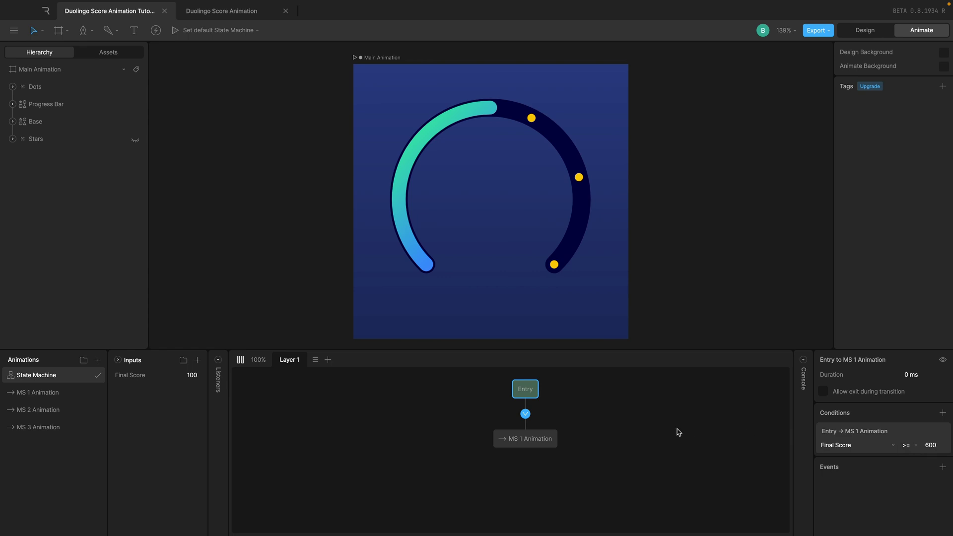
# Step: Set the Final Score input to 600, replay the state machine to test it, and check the Entry to MS 1 Animation transition
pyautogui.click(238, 361)
pyautogui.click(191, 375)
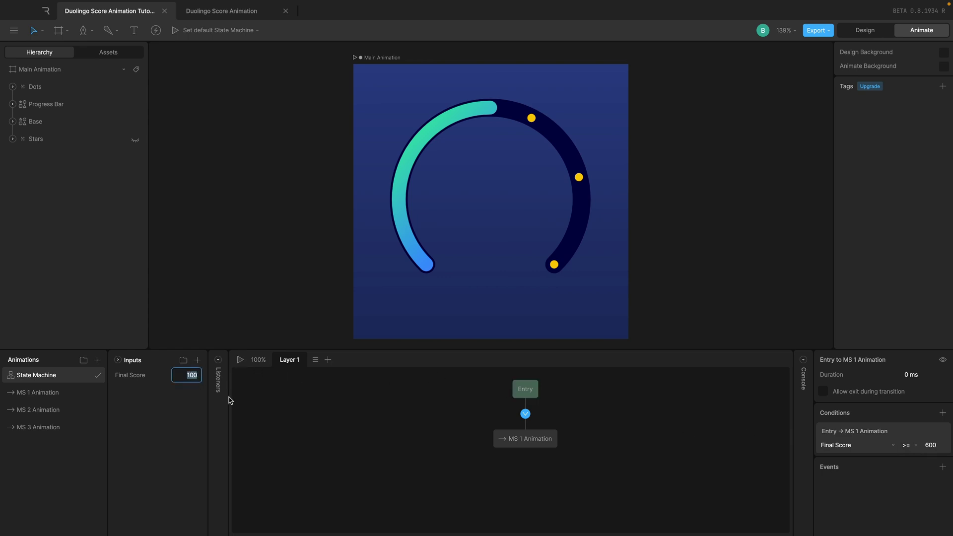
pyautogui.write('600')
pyautogui.press('Return')
pyautogui.click(239, 361)
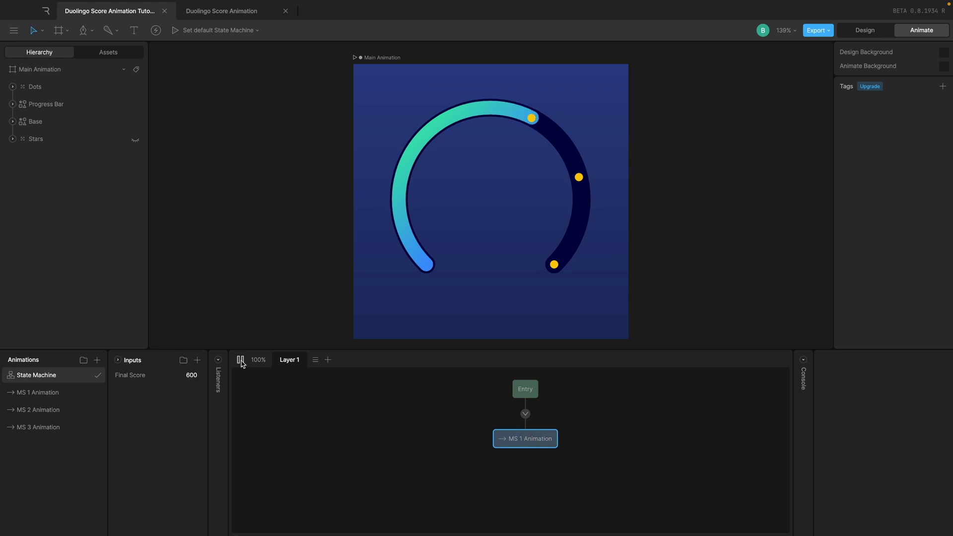
pyautogui.click(525, 410)
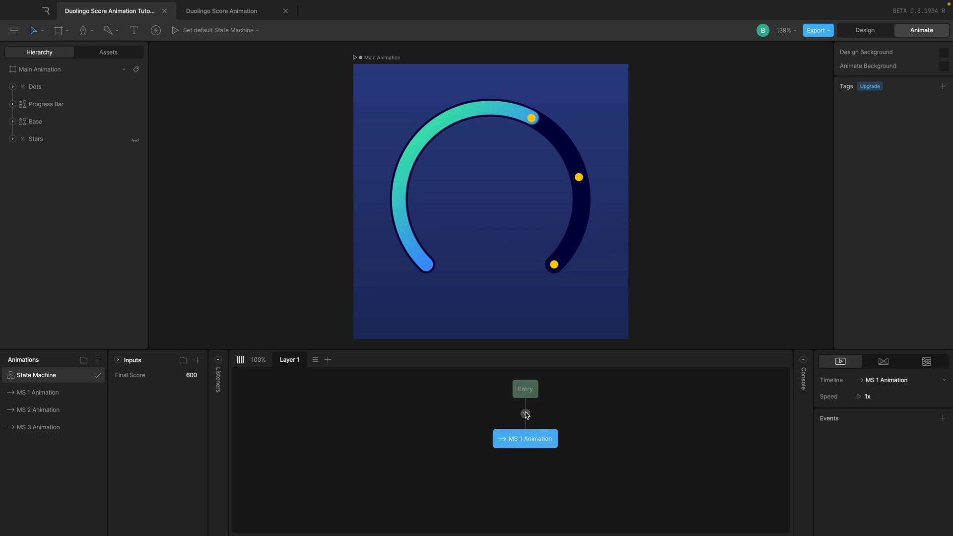
pyautogui.click(525, 414)
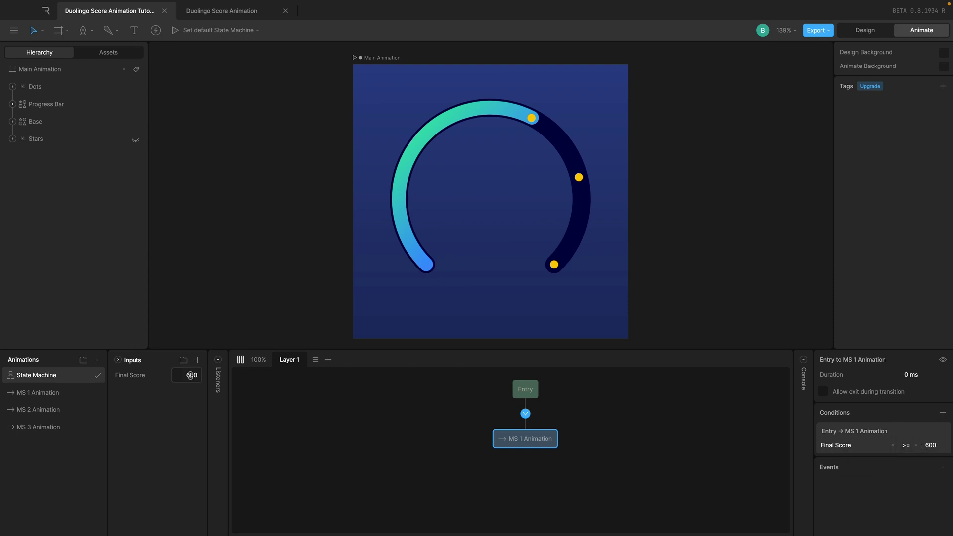
pyautogui.click(242, 361)
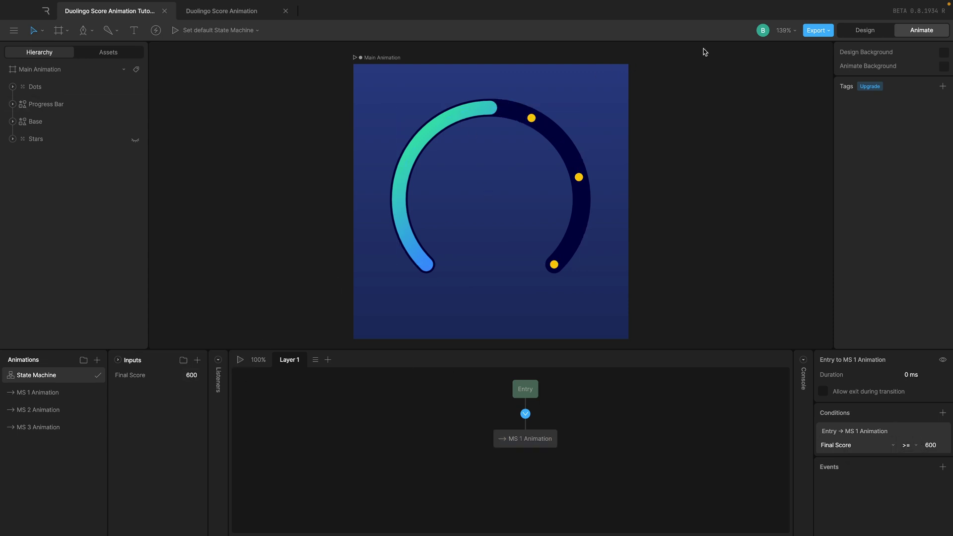
# Step: In Design mode, set the Progress Bar stroke's trim end to 0%, and return to Animate mode
pyautogui.click(865, 29)
pyautogui.click(479, 109)
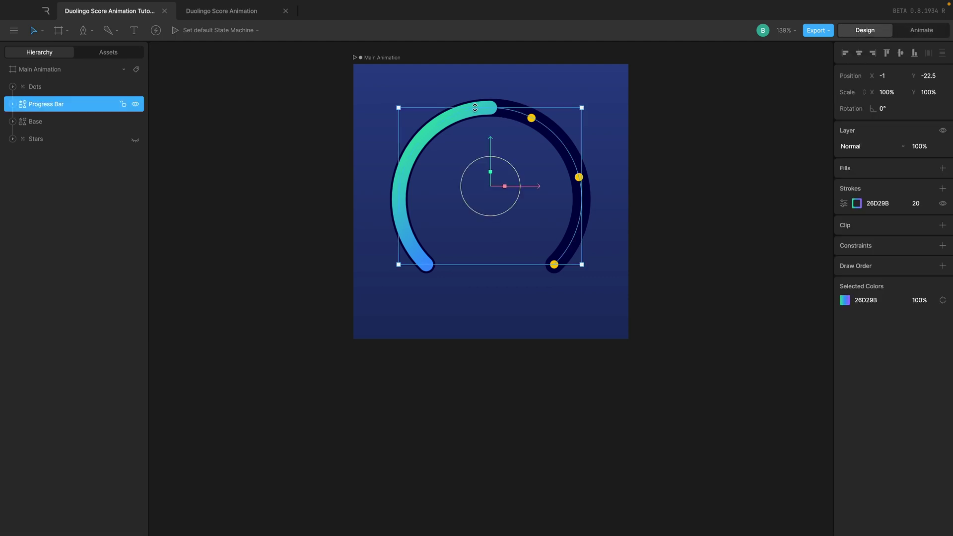
pyautogui.click(844, 203)
pyautogui.click(792, 311)
pyautogui.write('0')
pyautogui.press('Return')
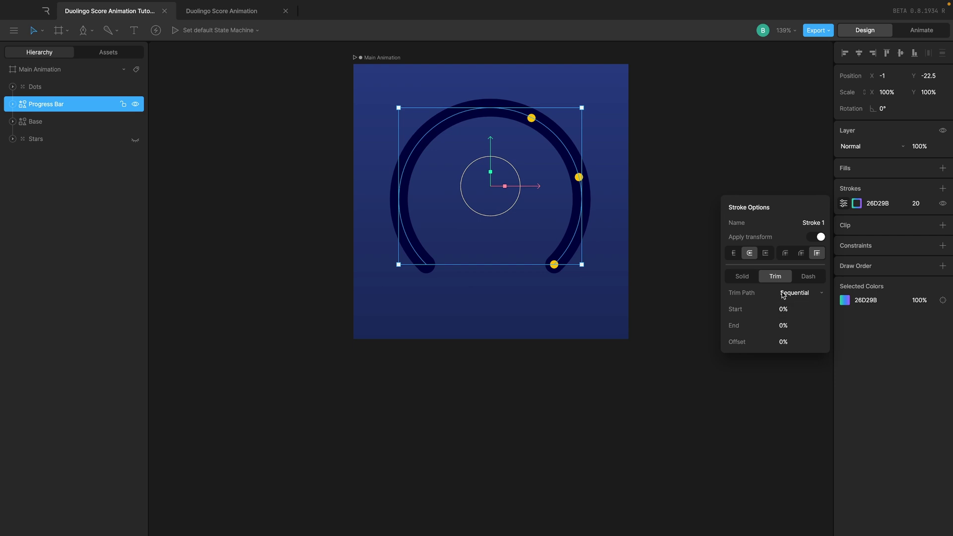
pyautogui.click(803, 144)
pyautogui.click(918, 29)
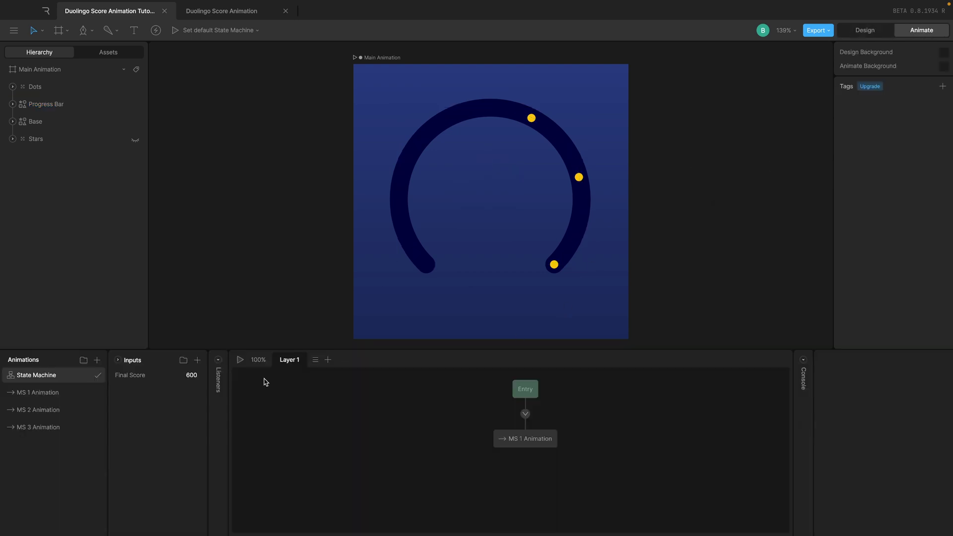
# Step: Set the Final Score input to 10 and test it by playing and stopping the state machine
pyautogui.doubleClick(194, 376)
pyautogui.write('0')
pyautogui.write('10')
pyautogui.press('Return')
pyautogui.click(240, 361)
pyautogui.click(240, 360)
# Step: Set the Final Score input to 700 and play the state machine
pyautogui.click(194, 375)
pyautogui.write('700')
pyautogui.press('Return')
pyautogui.click(241, 360)
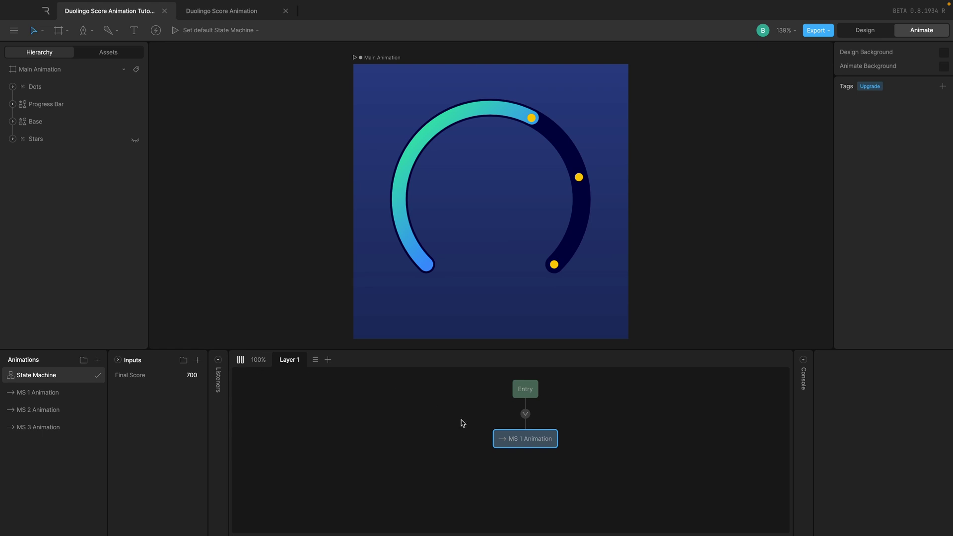
# Step: Add the MS 2 Animation to the state machine graph and arrange it in line to the right of MS 1 Animation
pyautogui.hscroll(3, 465, 421)
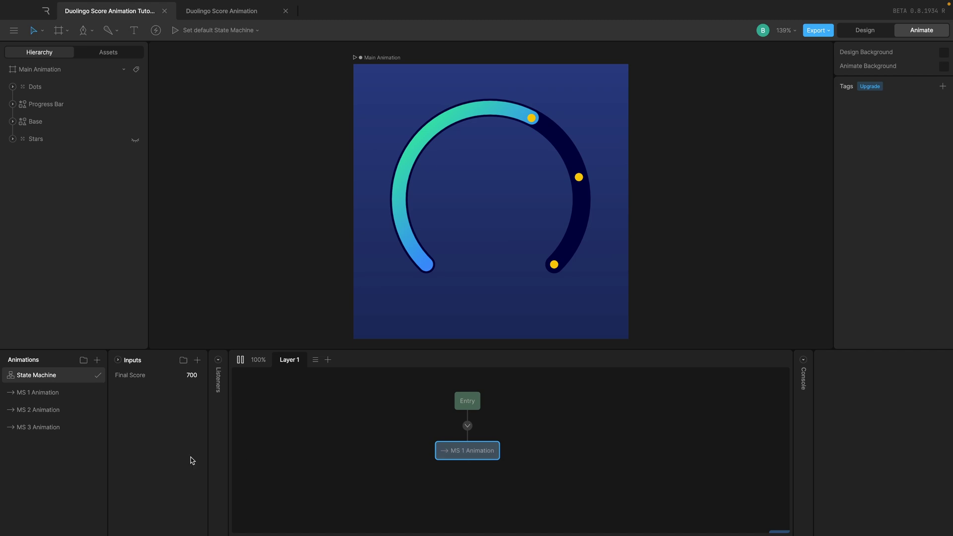
pyautogui.moveTo(50, 408); pyautogui.dragTo(517, 490)
pyautogui.click(472, 406)
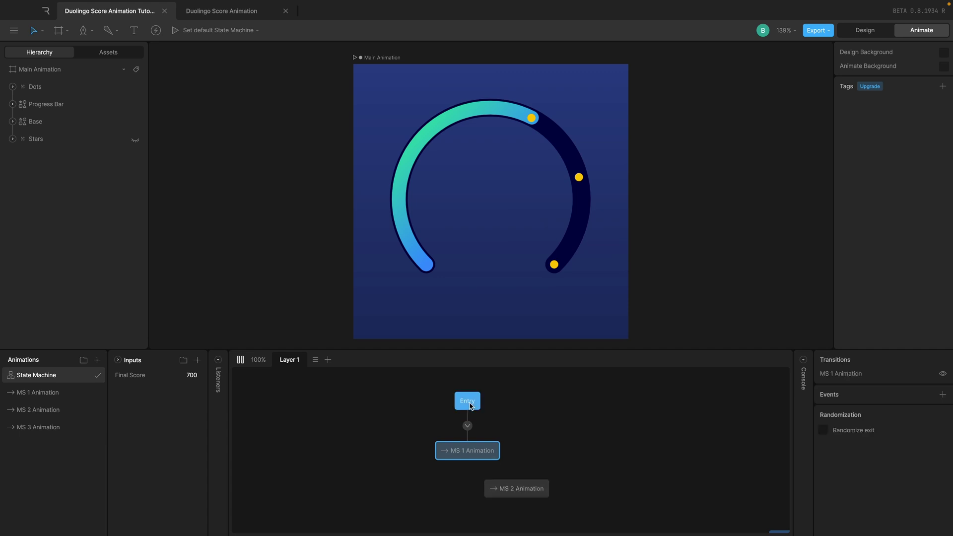
pyautogui.keyDown('shift'); pyautogui.click(481, 452); pyautogui.keyUp('shift')
pyautogui.moveTo(480, 452); pyautogui.dragTo(340, 451)
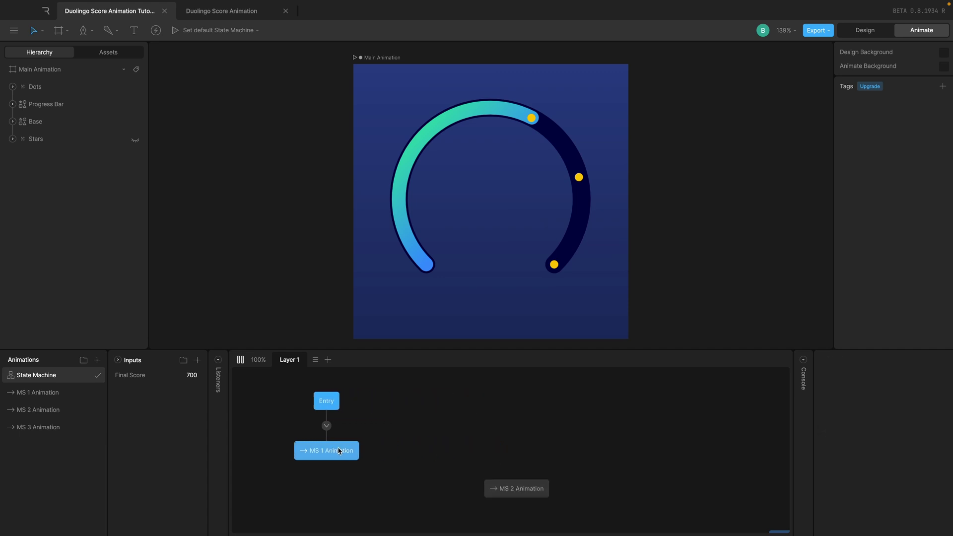
pyautogui.moveTo(505, 490); pyautogui.dragTo(411, 452)
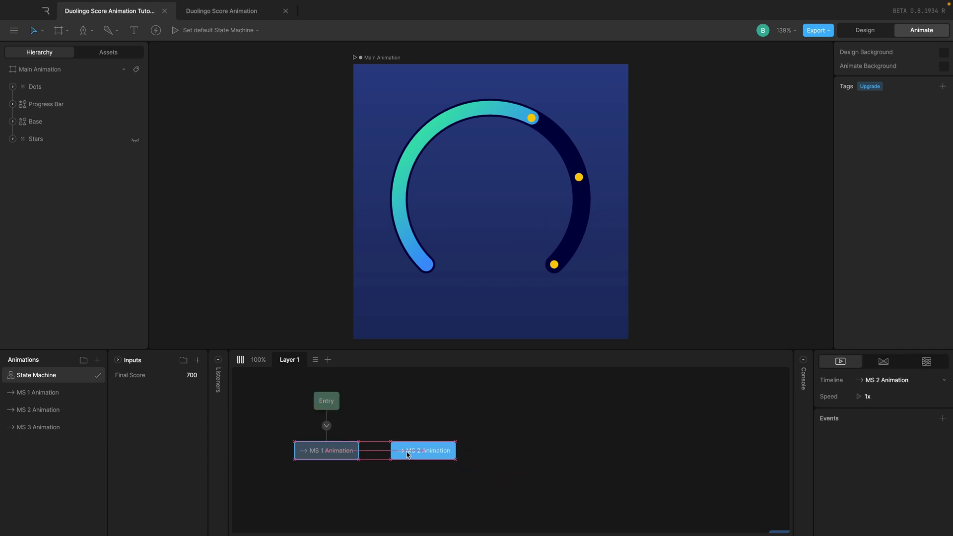
pyautogui.click(466, 411)
# Step: Create a transition from the MS 1 Animation state to the MS 2 Animation state
pyautogui.click(356, 451)
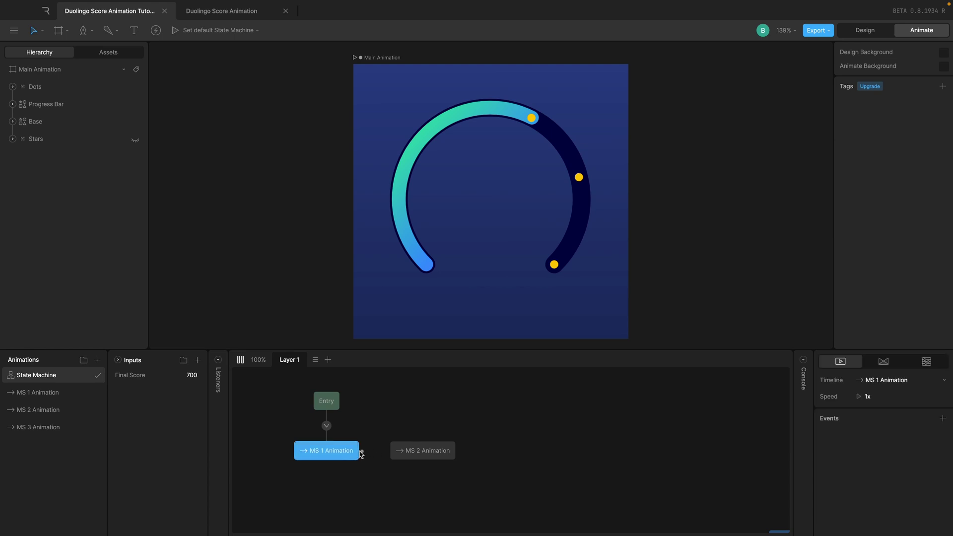
pyautogui.click(366, 452)
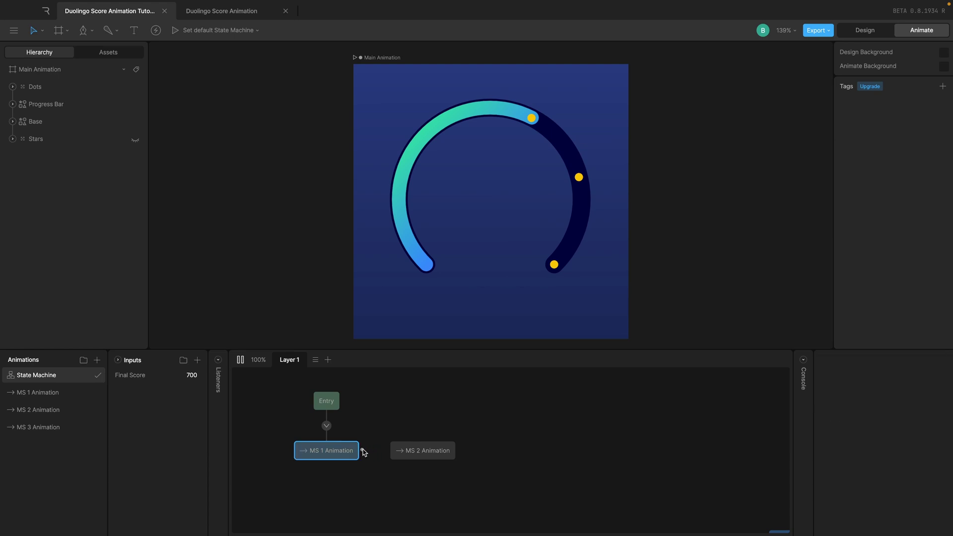
pyautogui.moveTo(363, 451); pyautogui.dragTo(417, 453)
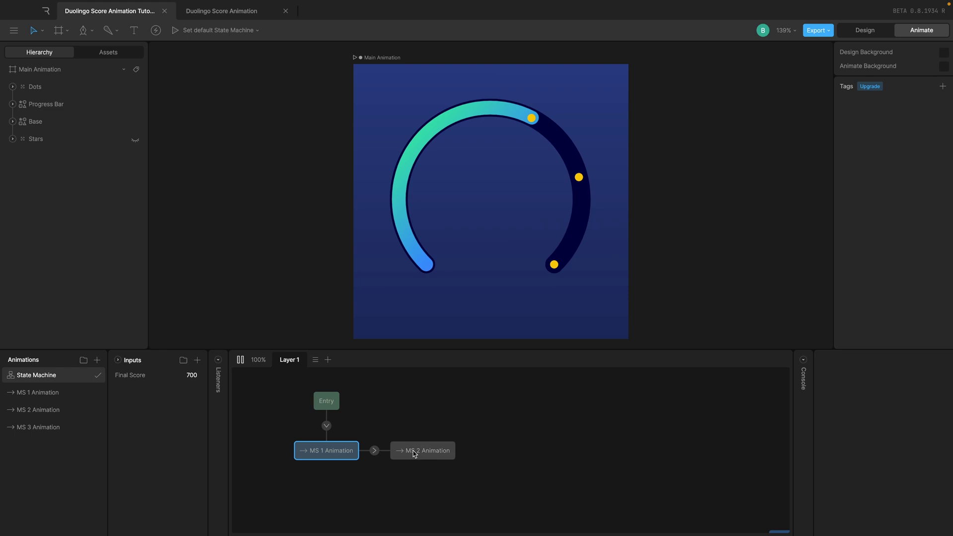
# Step: Inspect the two connected animation states, preview the MS 2 Animation timeline, and return to the state machine
pyautogui.click(340, 455)
pyautogui.click(411, 452)
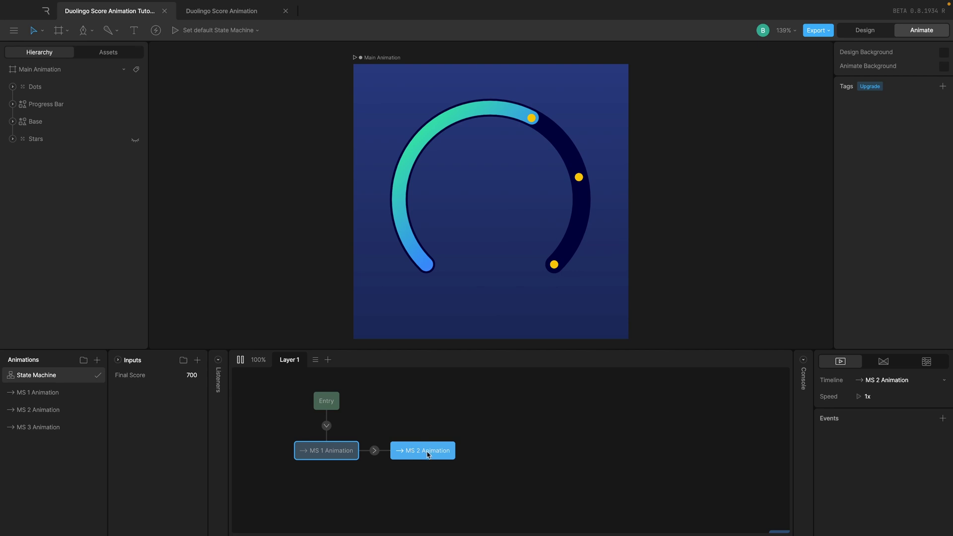
pyautogui.click(77, 412)
pyautogui.click(330, 340)
pyautogui.press('space')
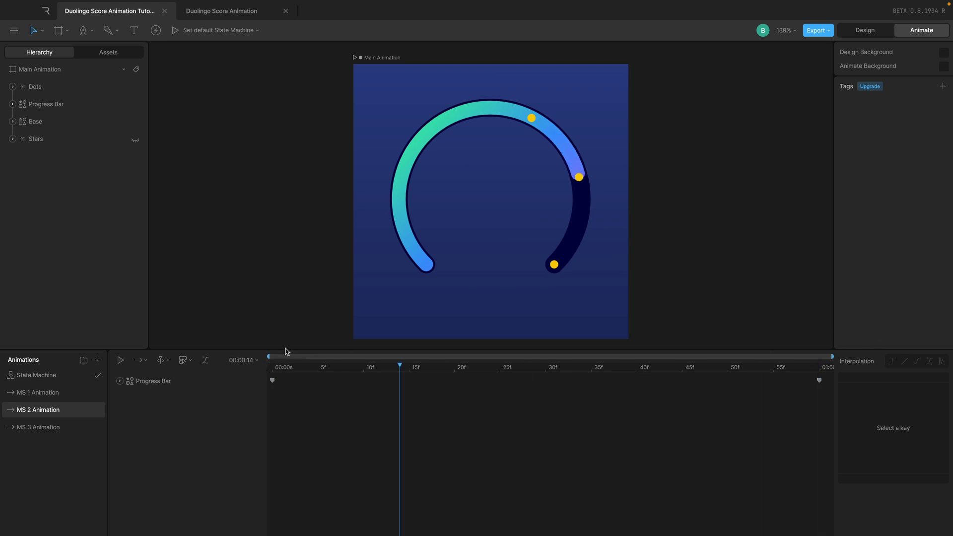
pyautogui.click(40, 375)
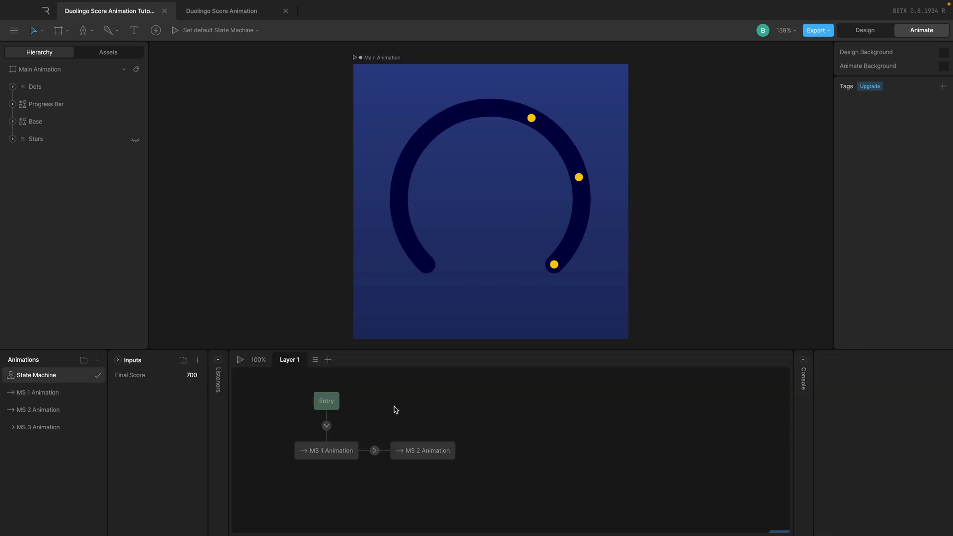
# Step: Inspect the MS 1 to MS 2 Animation transition and replay the state machine to watch how both milestones play
pyautogui.click(414, 455)
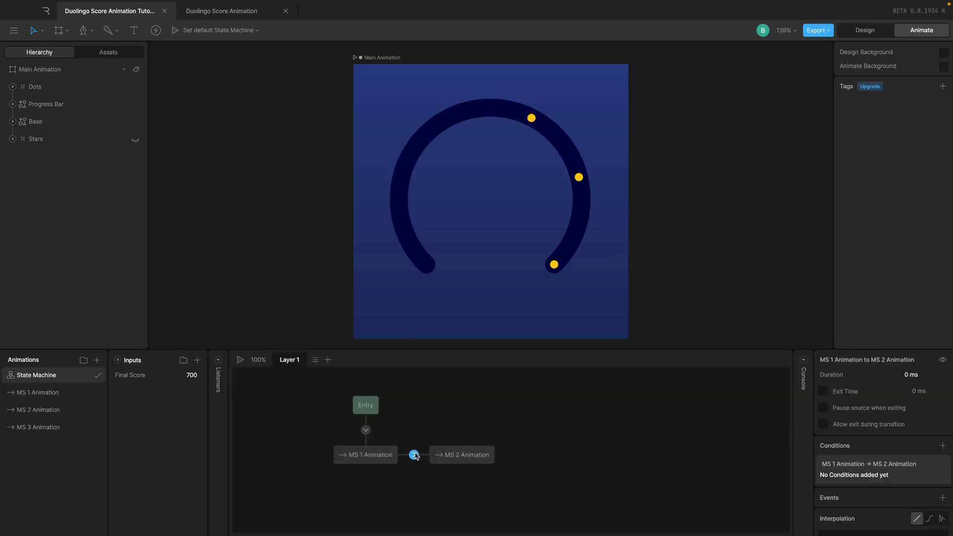
pyautogui.click(577, 416)
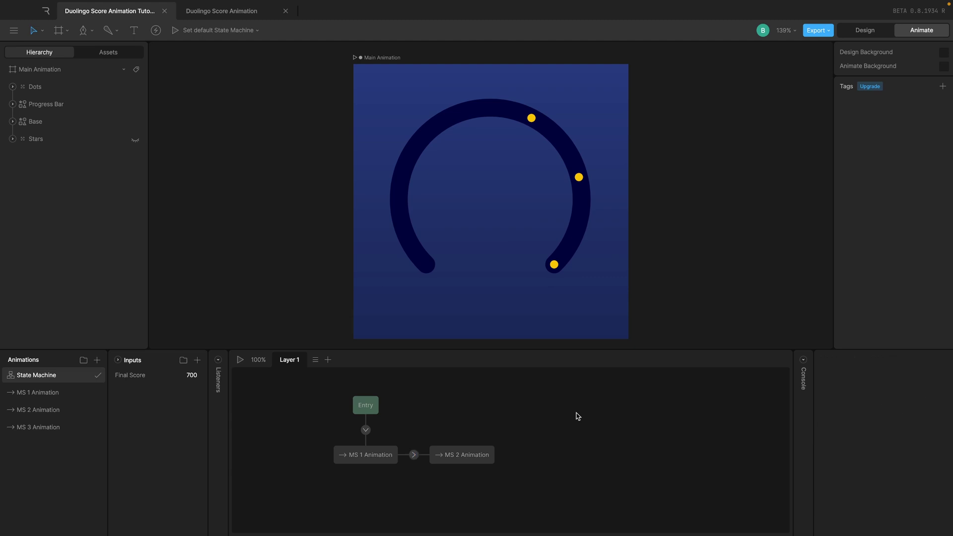
pyautogui.click(239, 361)
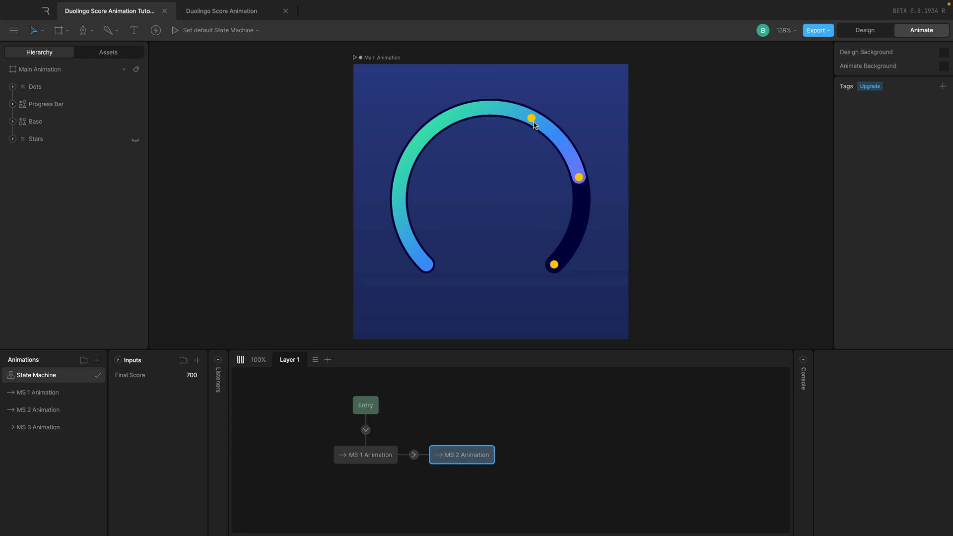
pyautogui.click(241, 359)
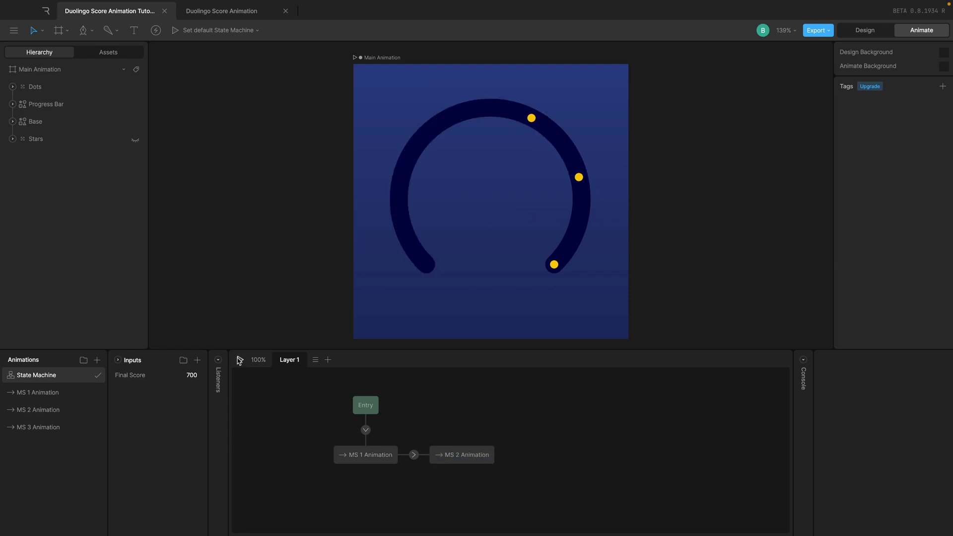
pyautogui.click(241, 362)
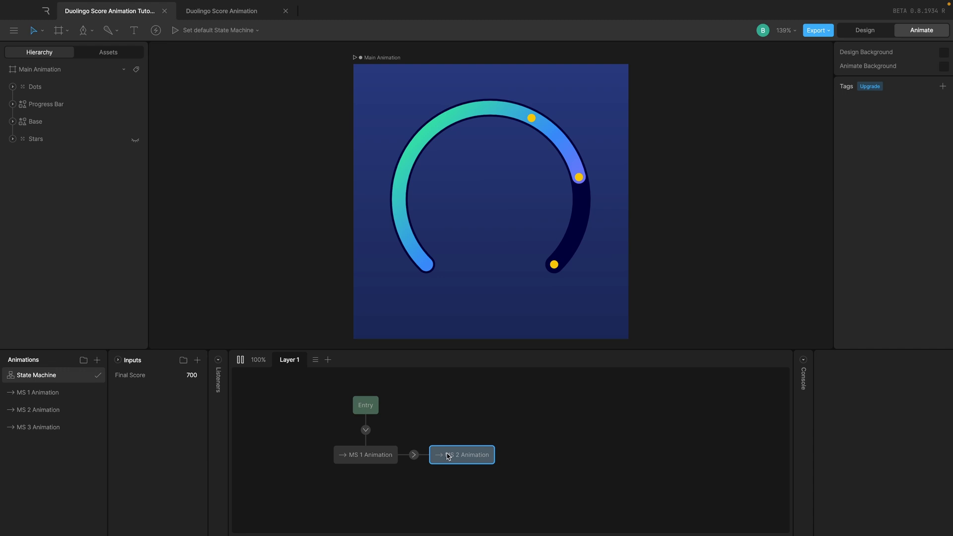
# Step: Read the state machine's transition log in the widened console, and inspect the Entry state and the MS 1 to MS 2 Animation transition
pyautogui.click(804, 360)
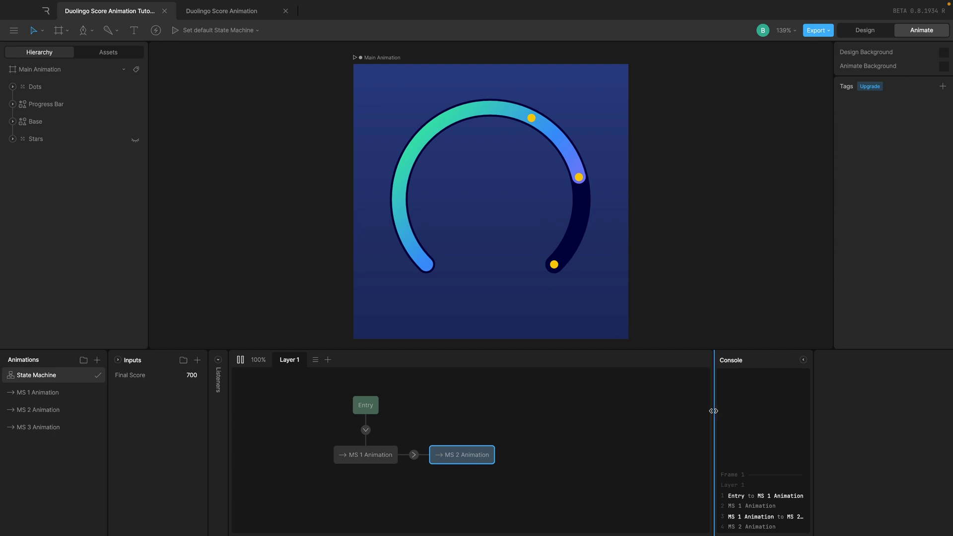
pyautogui.moveTo(714, 411); pyautogui.dragTo(678, 414)
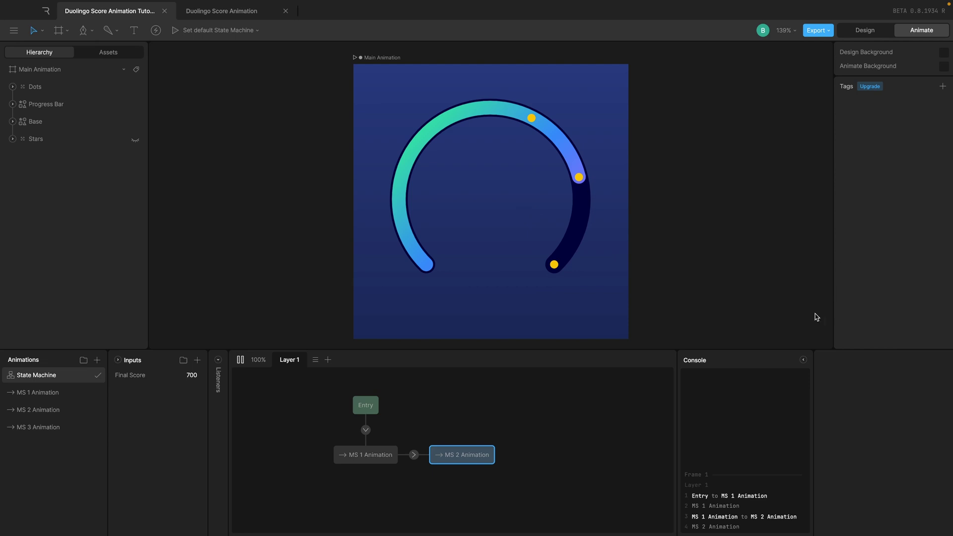
pyautogui.click(804, 360)
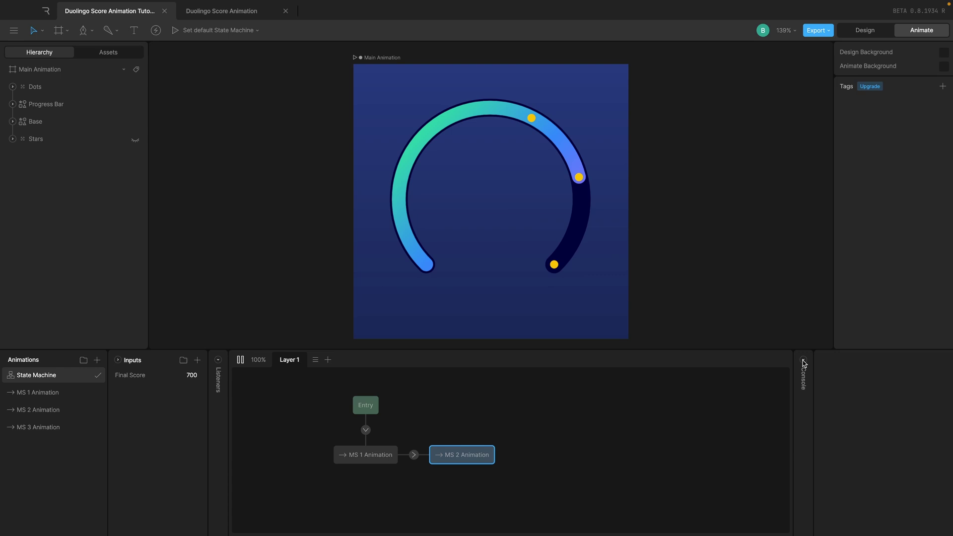
pyautogui.click(368, 407)
pyautogui.click(414, 456)
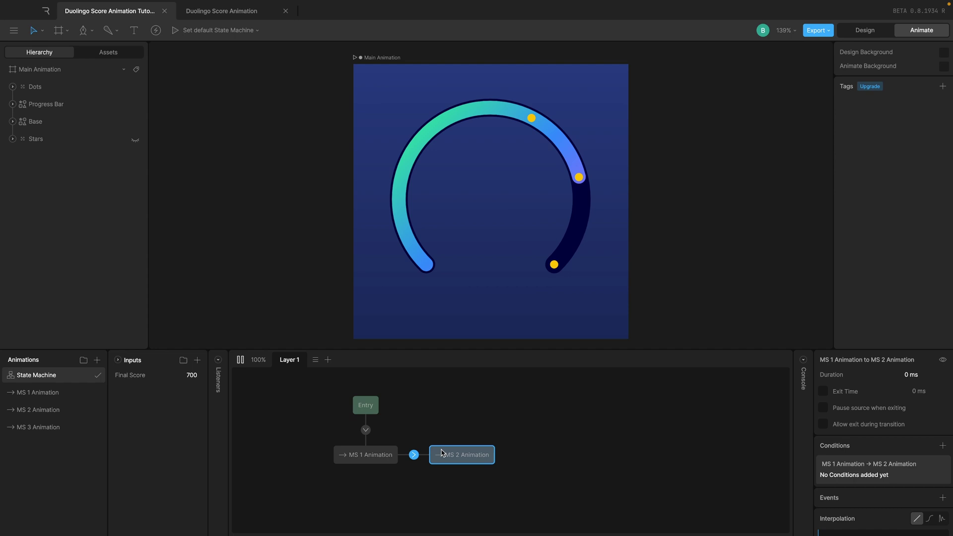
# Step: Switch to Figma and examine the Score 780 and Score 953 storyboards for how the gauge progresses through its milestones
pyautogui.hotkey('ctrl', 'Right')
pyautogui.hscroll(5, 441, 450)
pyautogui.scroll(-3, 480, 419)
pyautogui.scroll(-3, 535, 393)
pyautogui.hscroll(8, 536, 393)
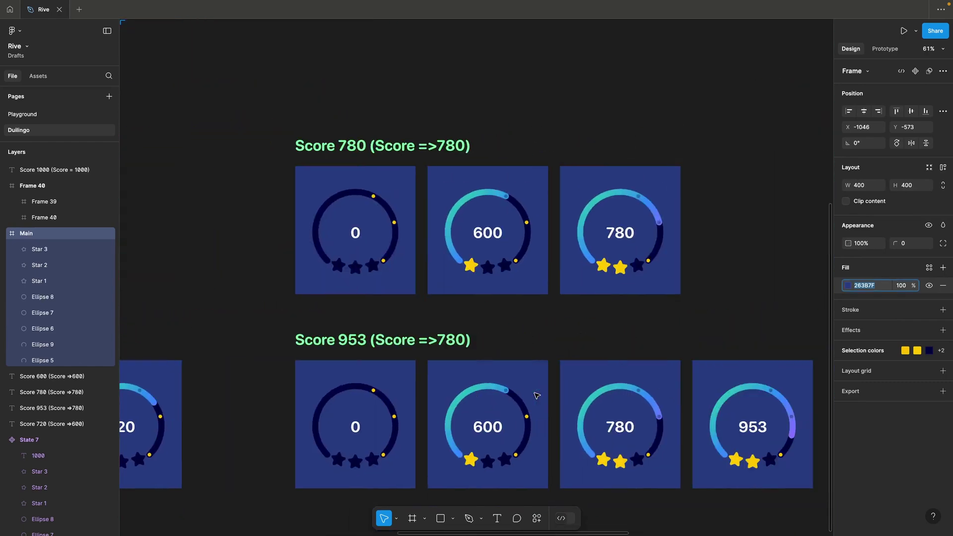
pyautogui.scroll(3, 513, 266)
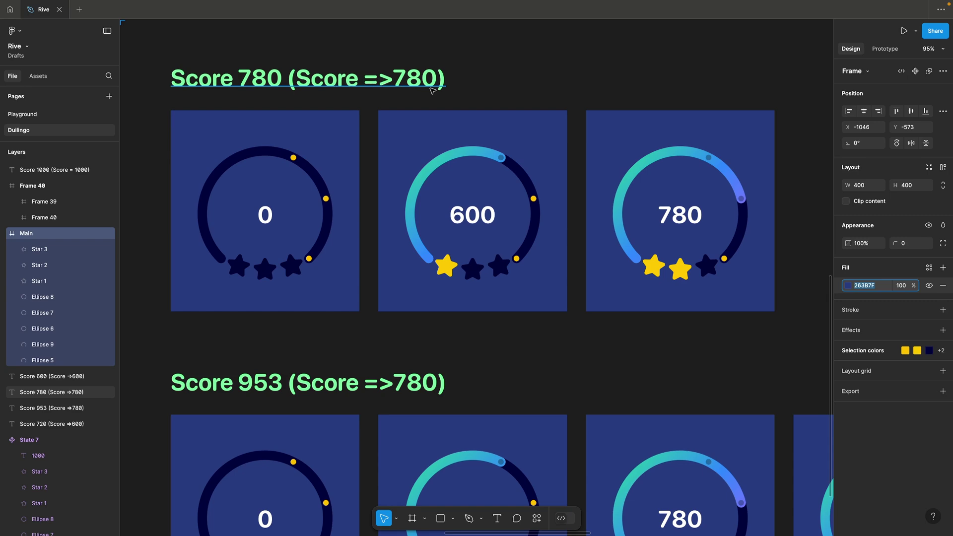
pyautogui.hscroll(4, 436, 91)
pyautogui.scroll(-2, 447, 122)
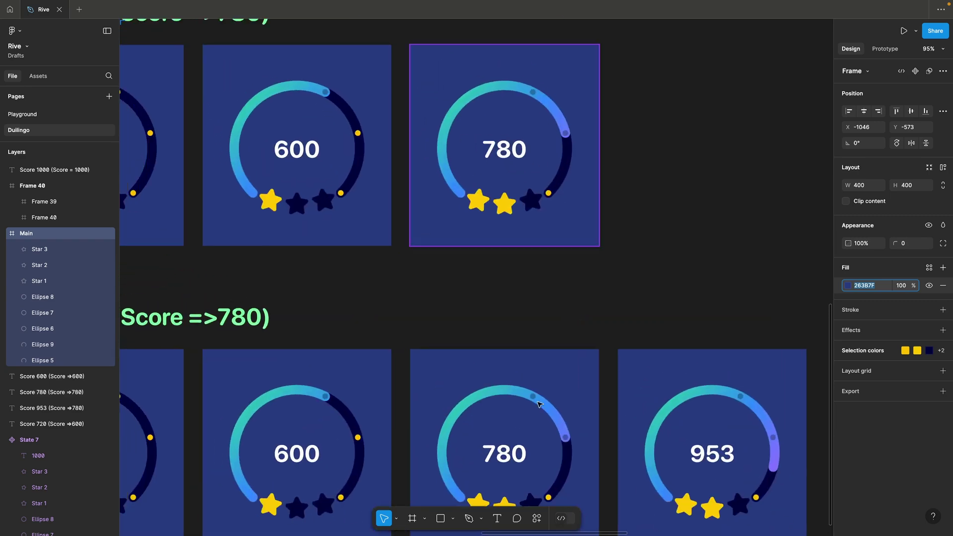
pyautogui.hscroll(-2, 557, 341)
pyautogui.scroll(1, 558, 341)
pyautogui.scroll(6, 557, 341)
pyautogui.hscroll(-4, 557, 340)
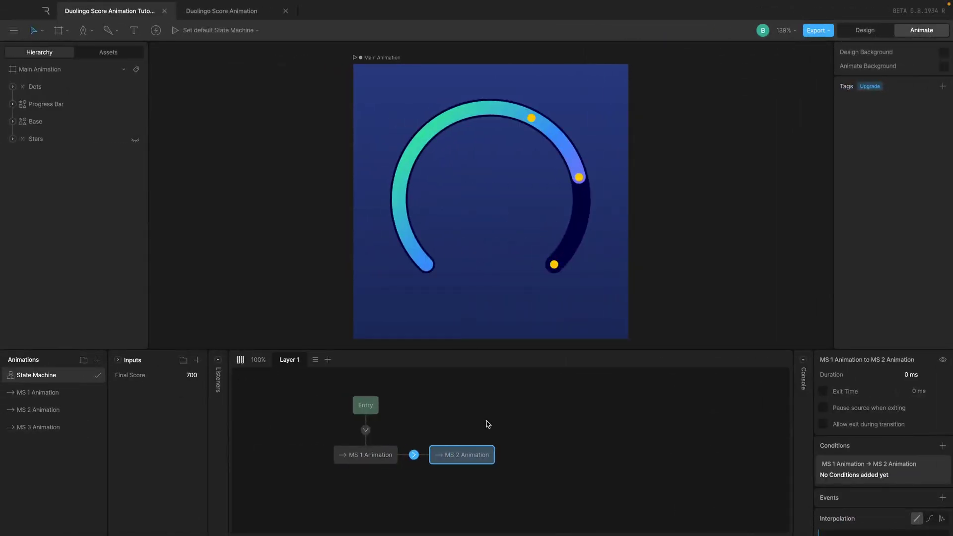
# Step: Switch back to Rive and inspect the MS 1 and MS 2 Animation states and the properties of the transition between them
pyautogui.click(375, 458)
pyautogui.click(449, 458)
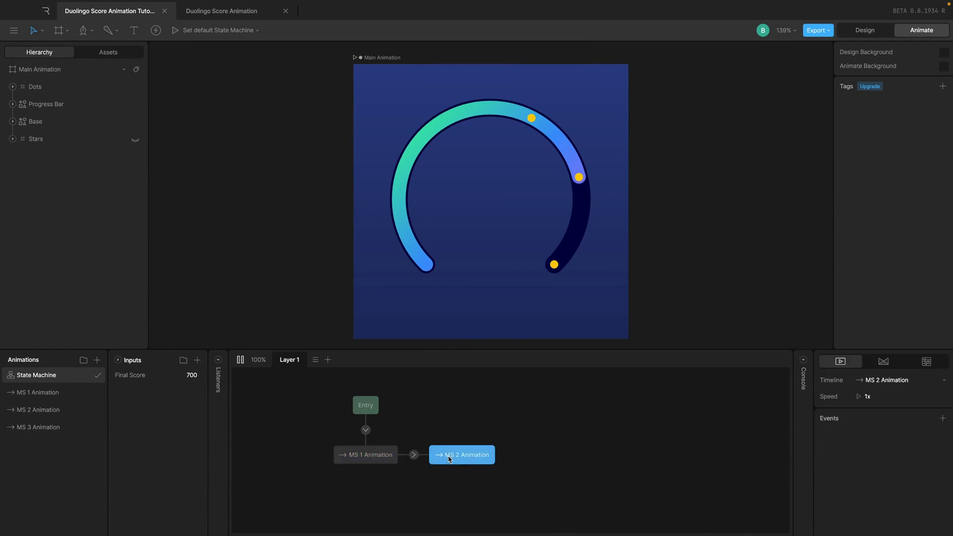
pyautogui.click(413, 454)
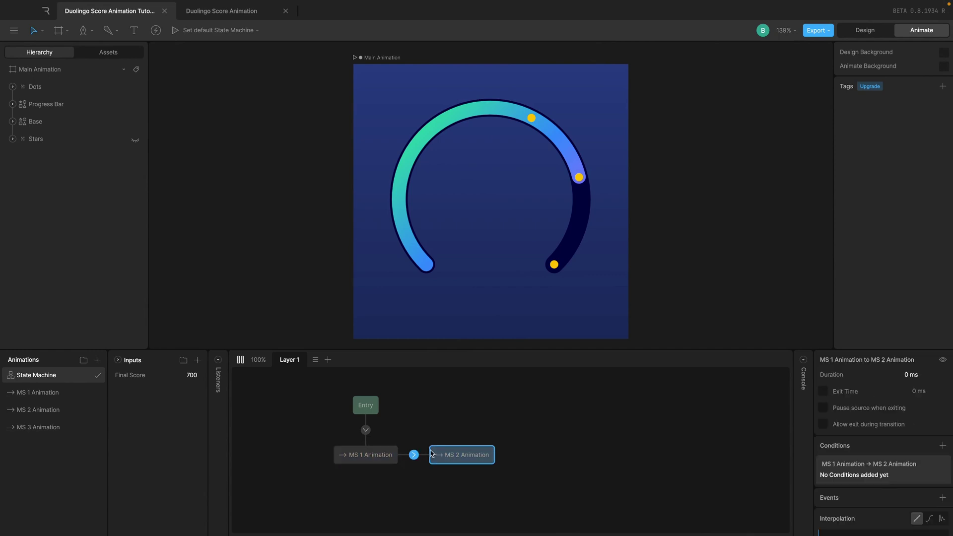
pyautogui.scroll(-1, 864, 458)
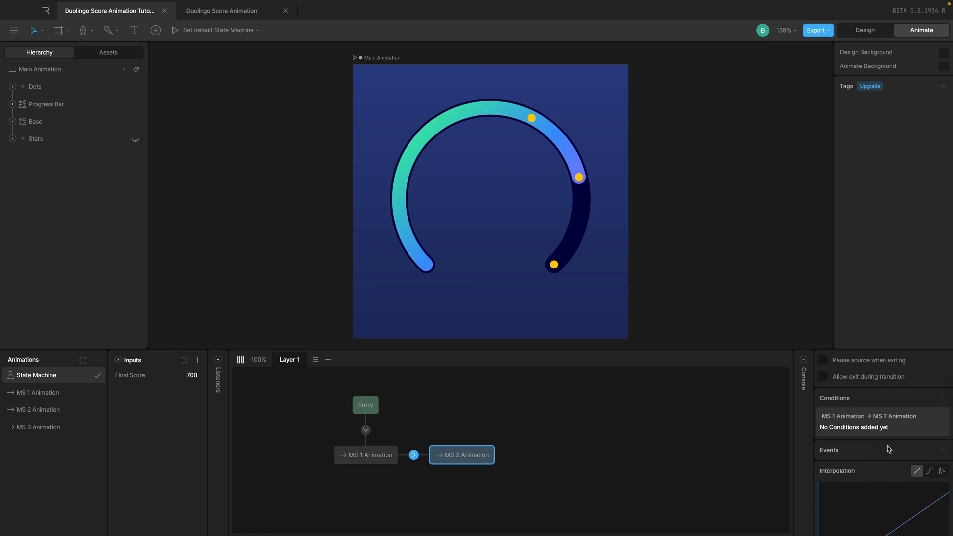
# Step: Add a condition to the MS 1 to MS 2 Animation transition requiring Final Score >= 780
pyautogui.click(943, 397)
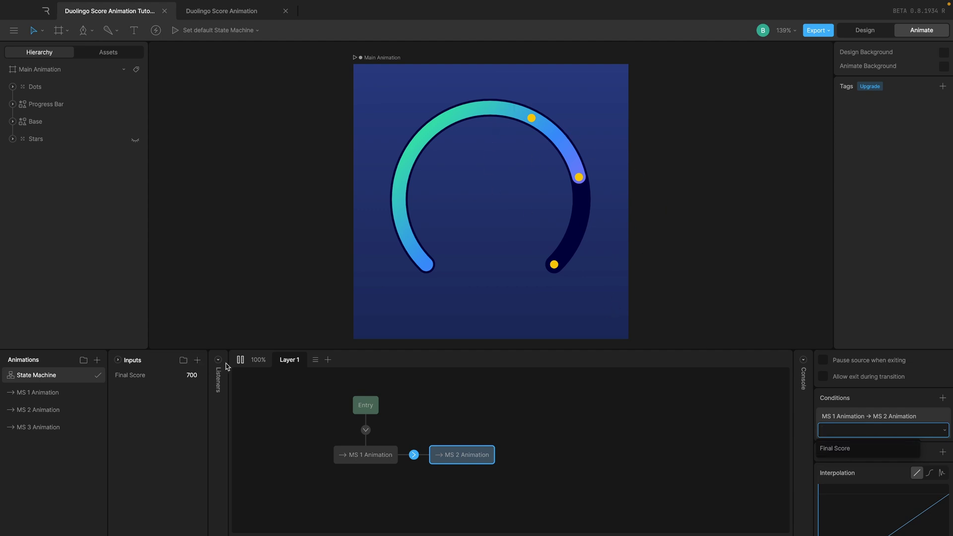
pyautogui.click(844, 450)
pyautogui.click(907, 431)
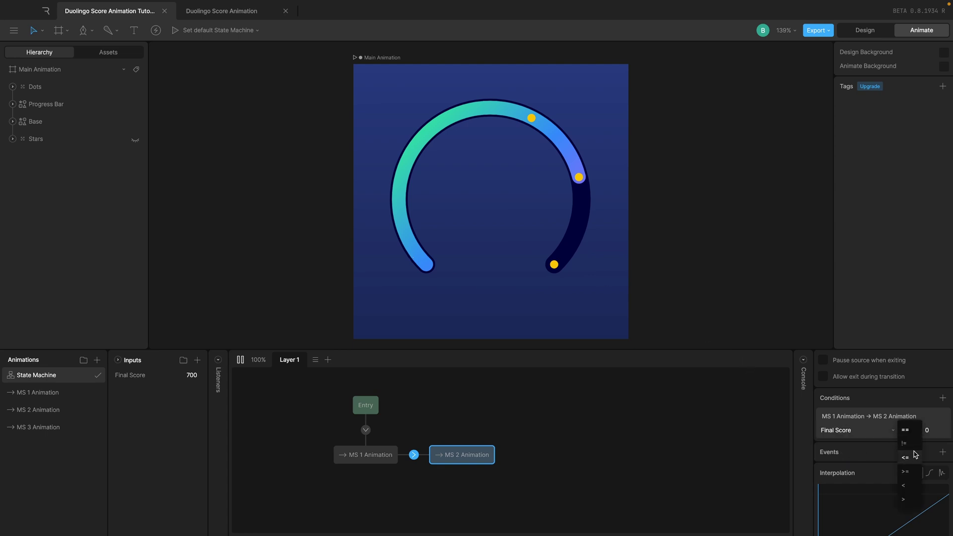
pyautogui.click(915, 477)
pyautogui.click(937, 428)
pyautogui.write('78')
pyautogui.press('Return')
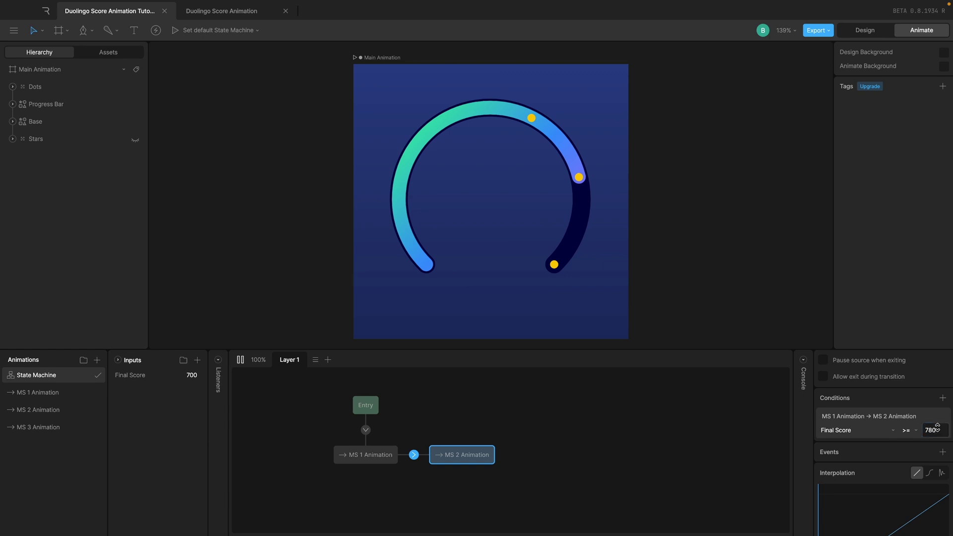
pyautogui.click(417, 443)
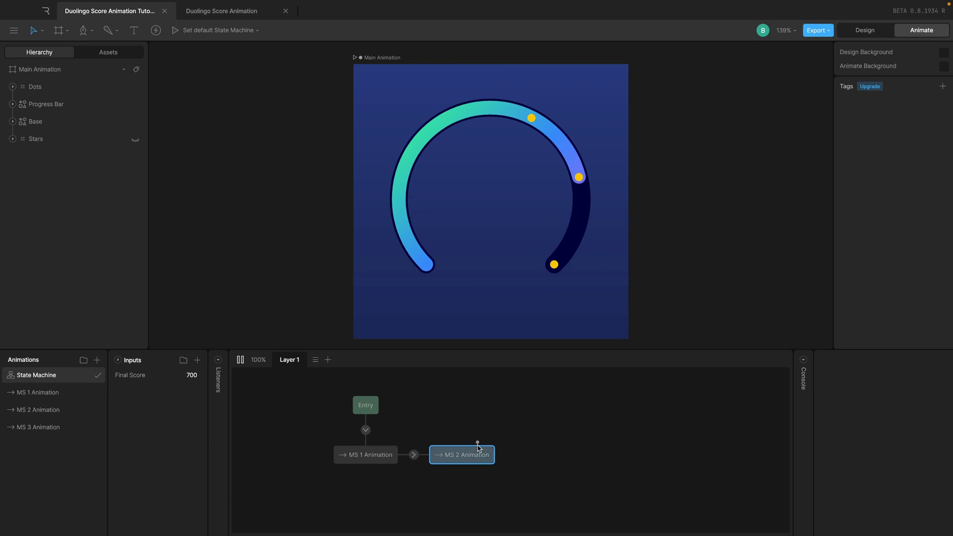
# Step: Set the Final Score input to 100 and test-play the state machine
pyautogui.click(241, 359)
pyautogui.click(194, 375)
pyautogui.write('100')
pyautogui.press('Return')
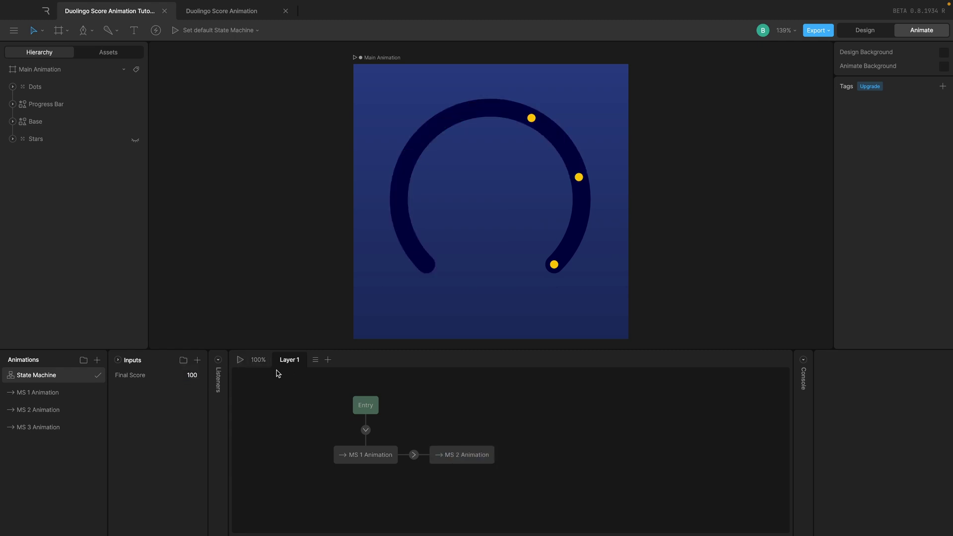
pyautogui.click(240, 360)
pyautogui.click(240, 359)
# Step: Set the Final Score input to 650 and test-play the state machine
pyautogui.click(194, 376)
pyautogui.write('650')
pyautogui.press('Return')
pyautogui.click(240, 360)
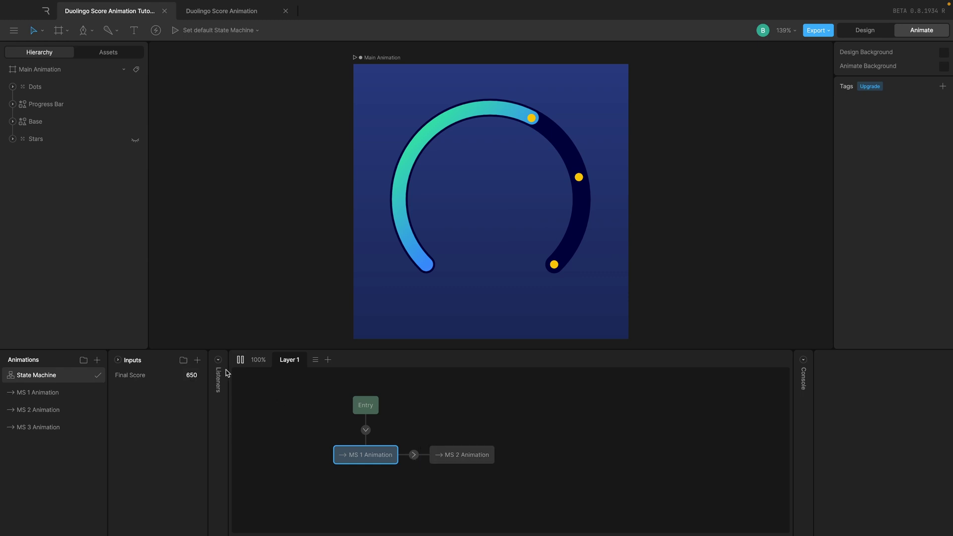
# Step: Set the Final Score input to 800, play the state machine, and check its transition log in the console
pyautogui.click(240, 360)
pyautogui.click(192, 376)
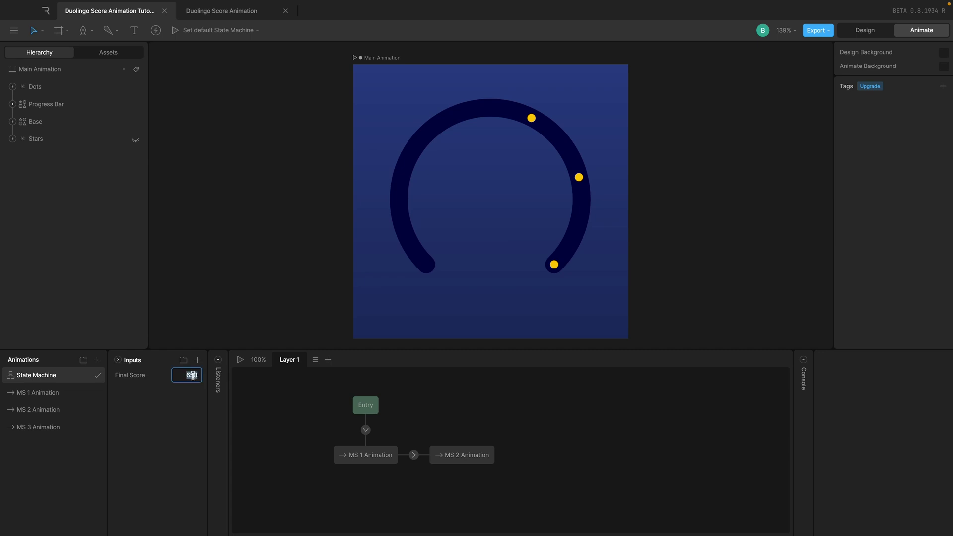
pyautogui.write('800')
pyautogui.click(273, 400)
pyautogui.click(240, 361)
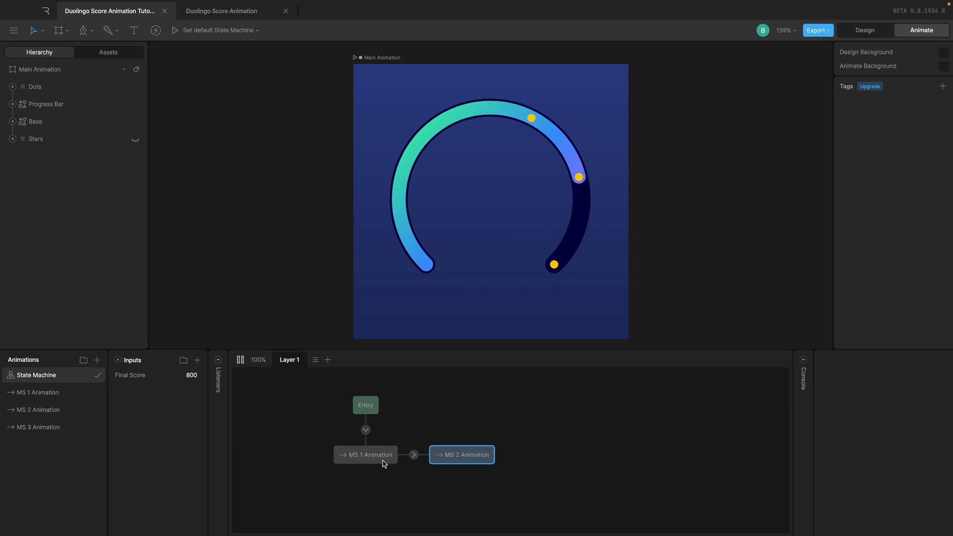
pyautogui.click(804, 360)
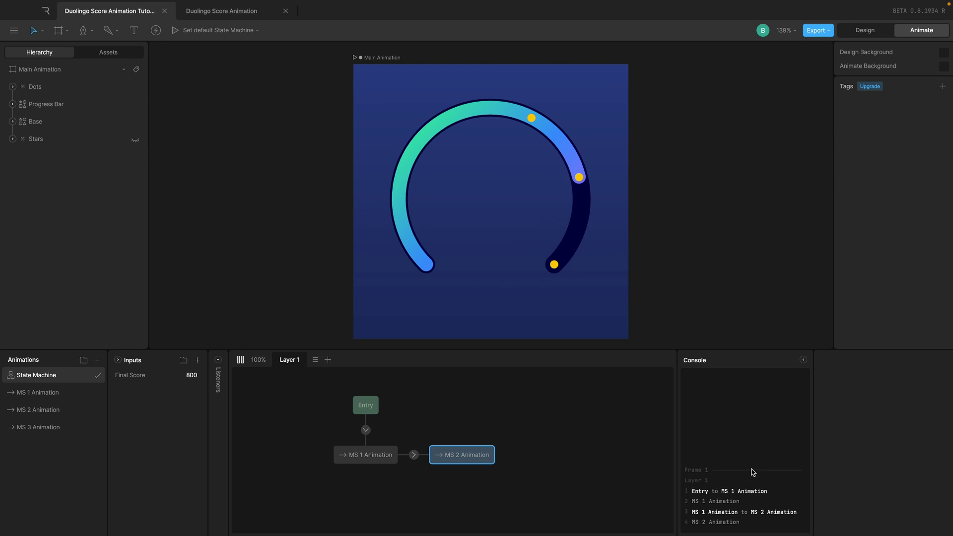
pyautogui.click(803, 360)
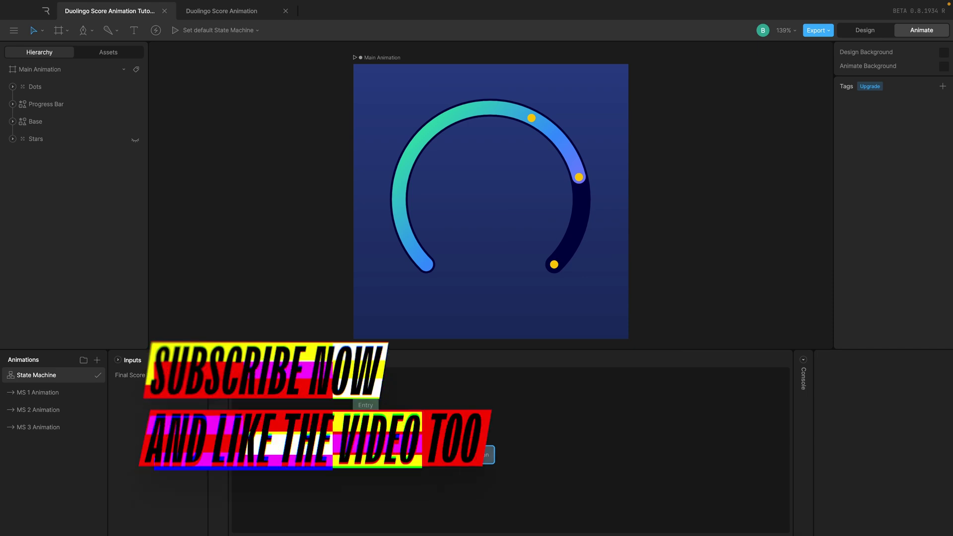
# Step: Enable Exit Time on the MS 1 to MS 2 Animation transition
pyautogui.click(382, 453)
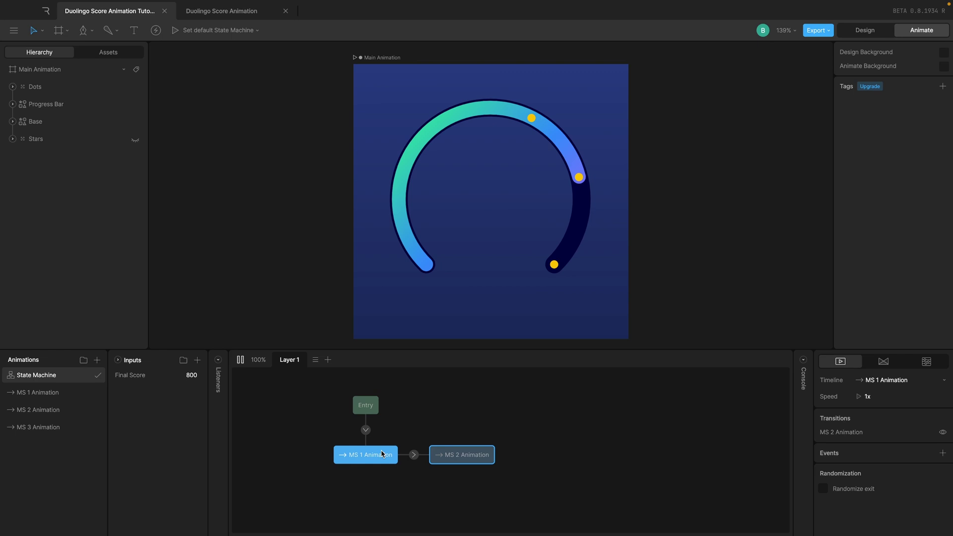
pyautogui.click(413, 455)
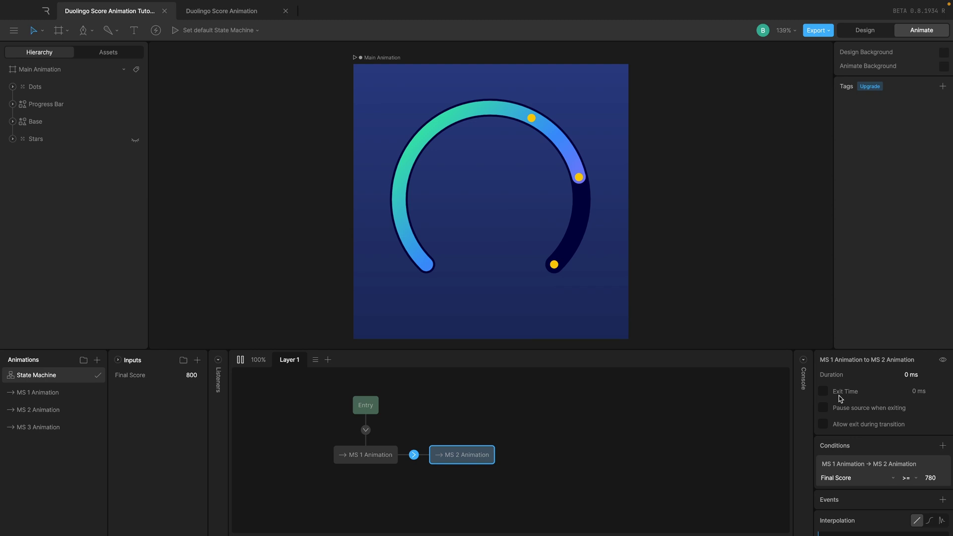
pyautogui.click(823, 392)
# Step: Inspect the MS 1 and MS 2 Animation states and set the exit time of the transition between them to 1000 ms
pyautogui.click(380, 459)
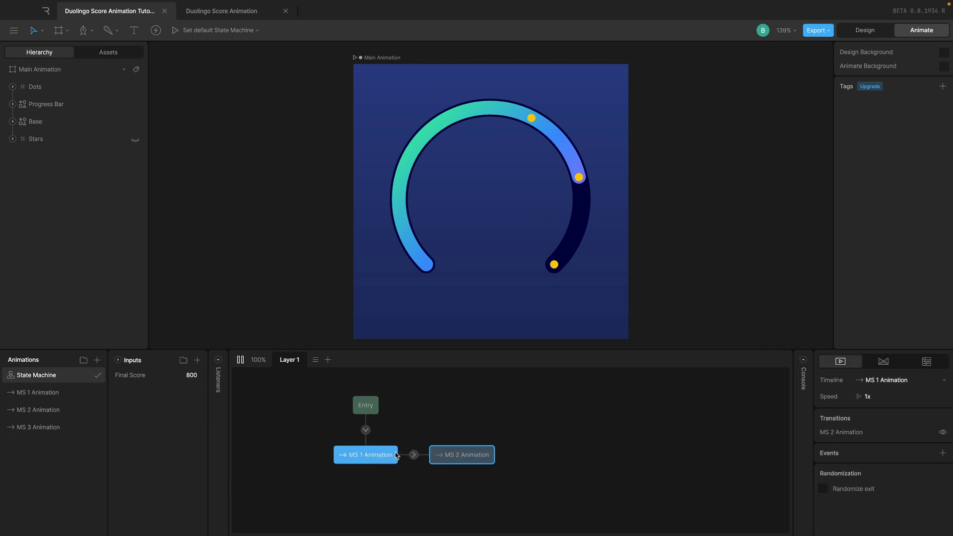
pyautogui.click(465, 450)
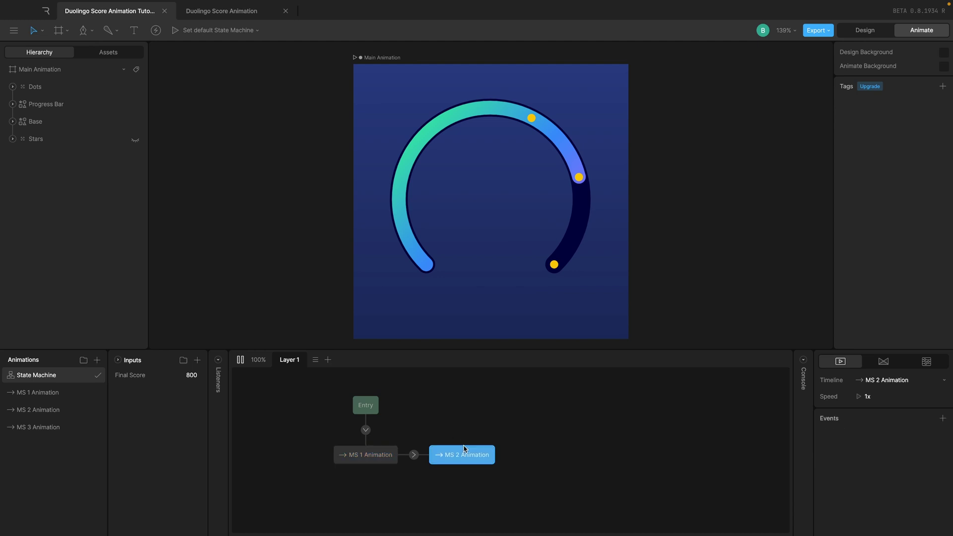
pyautogui.click(380, 455)
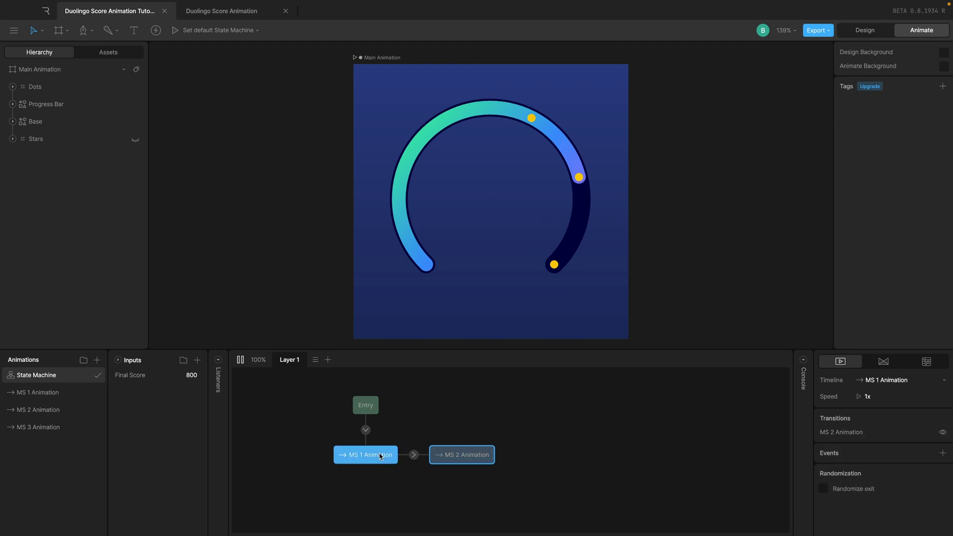
pyautogui.click(413, 455)
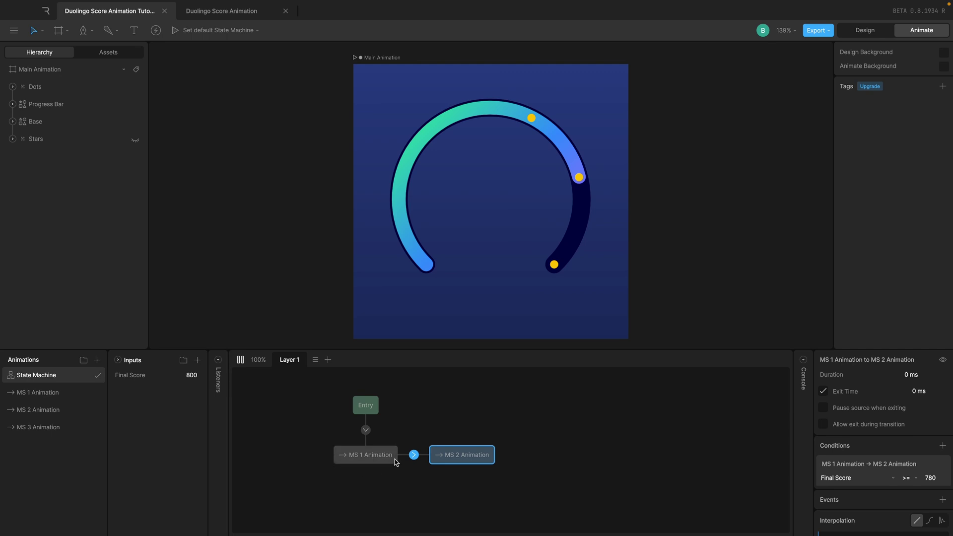
pyautogui.moveTo(397, 456)
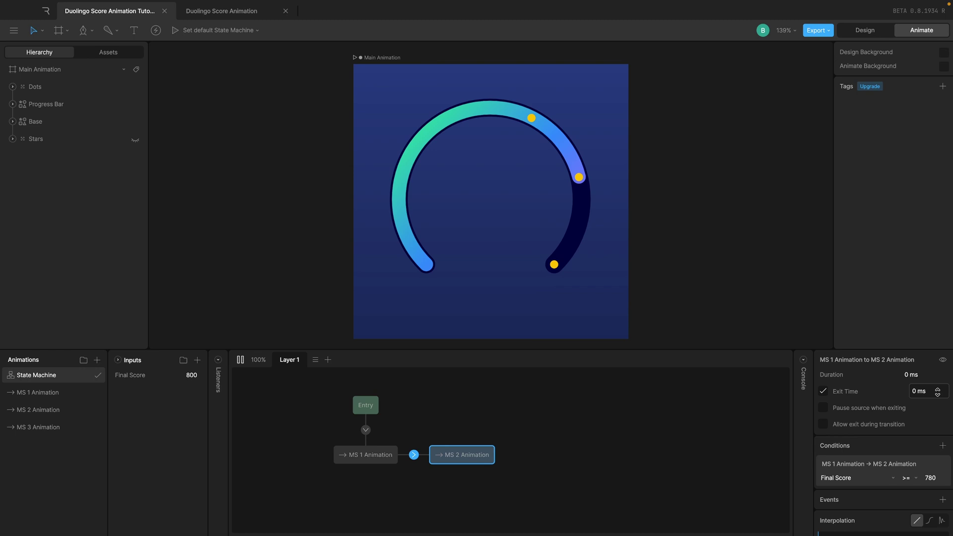
pyautogui.click(937, 392)
pyautogui.write('10')
pyautogui.write('00')
pyautogui.press('Return')
# Step: Set the MS 1 to MS 2 Animation transition's exit time to 100%
pyautogui.click(934, 392)
pyautogui.write('100%')
pyautogui.press('Return')
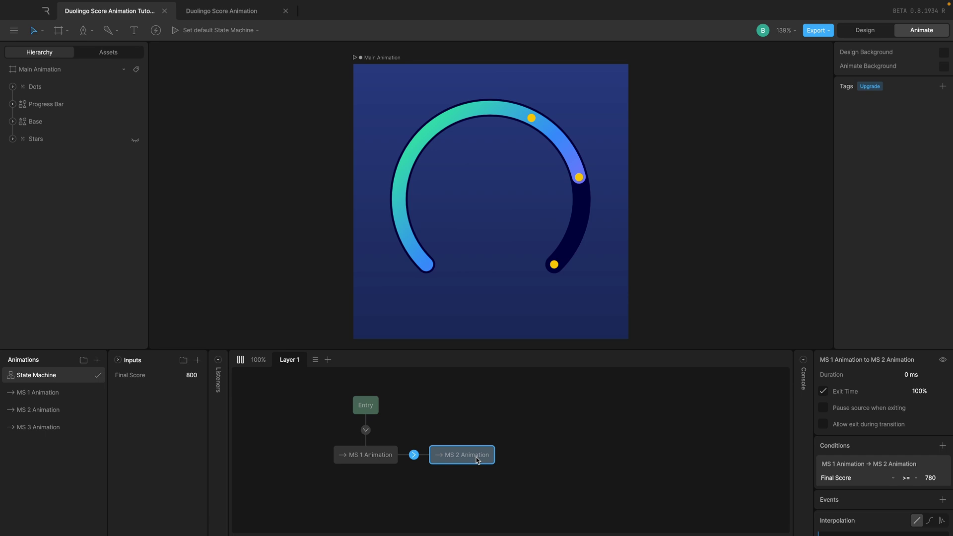
# Step: Review the Entry state, the MS 1 Animation state, and the conditions on the transitions leading to MS 1 and MS 2
pyautogui.click(370, 406)
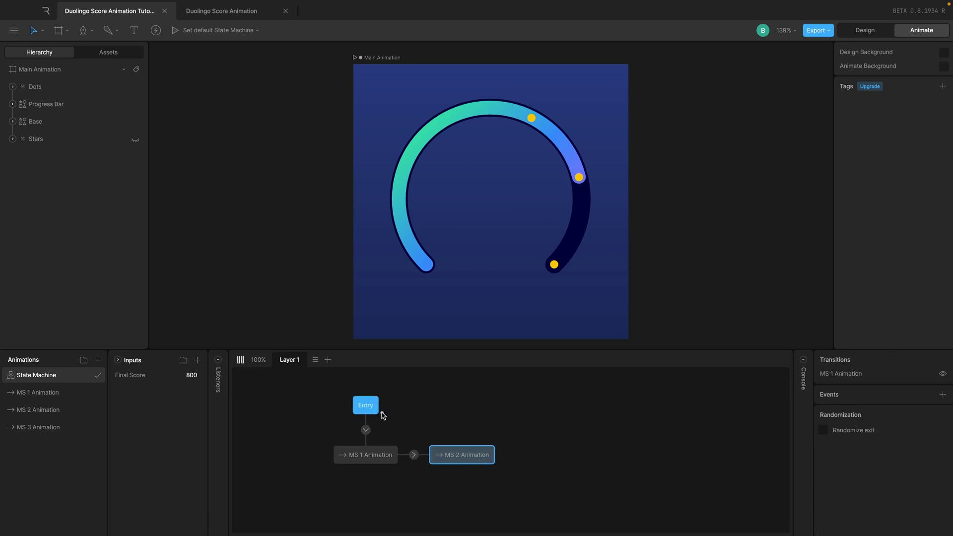
pyautogui.click(370, 438)
pyautogui.click(367, 431)
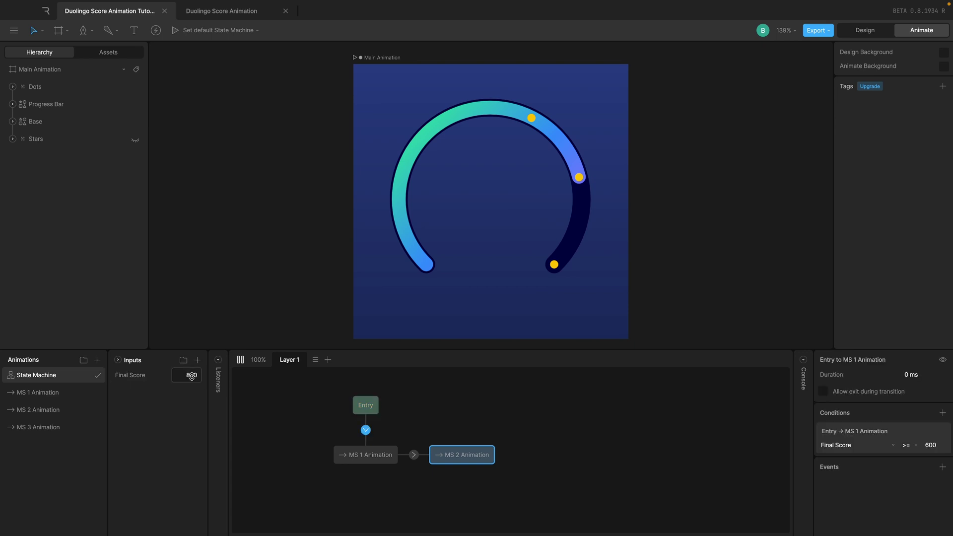
pyautogui.click(365, 459)
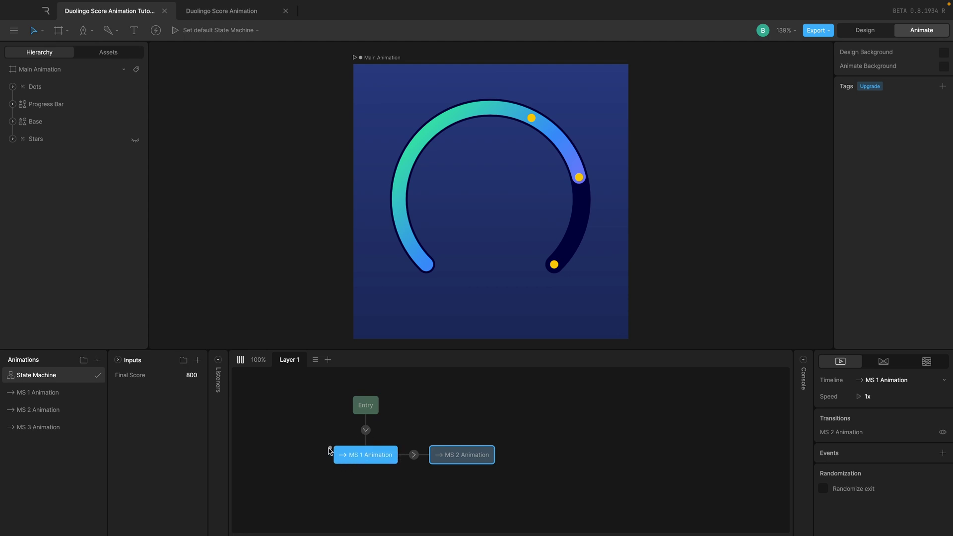
pyautogui.click(414, 456)
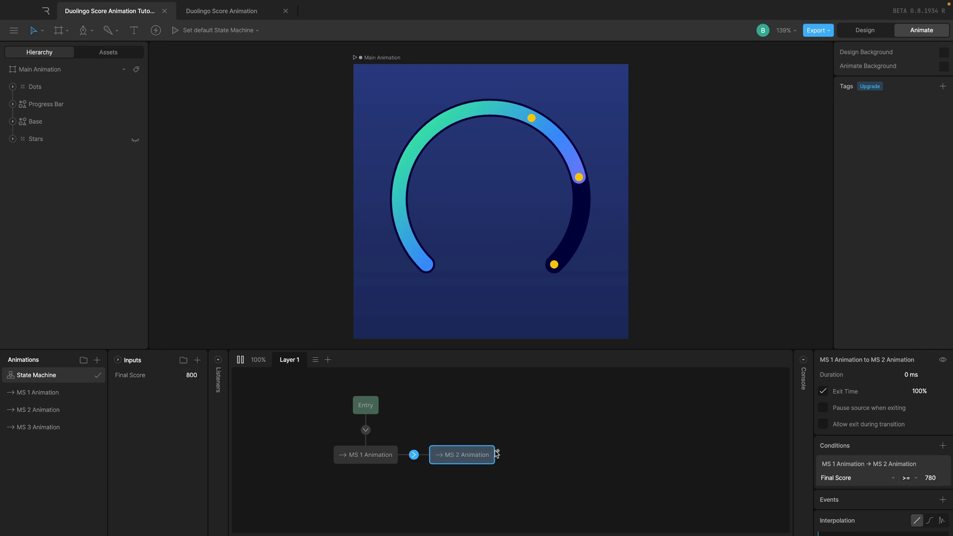
pyautogui.click(509, 432)
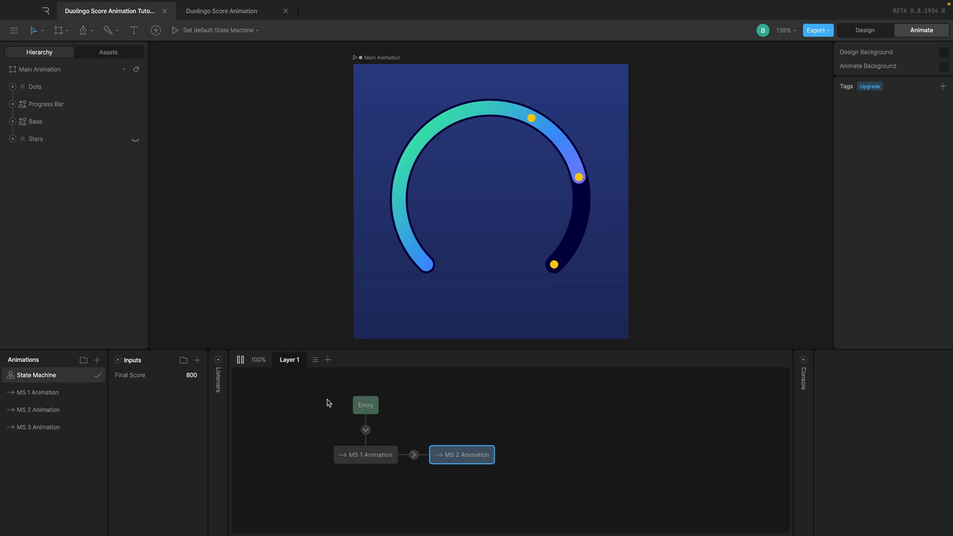
# Step: Replay the state machine to watch both milestones play, and read the frame-by-frame transition log in the console
pyautogui.click(240, 359)
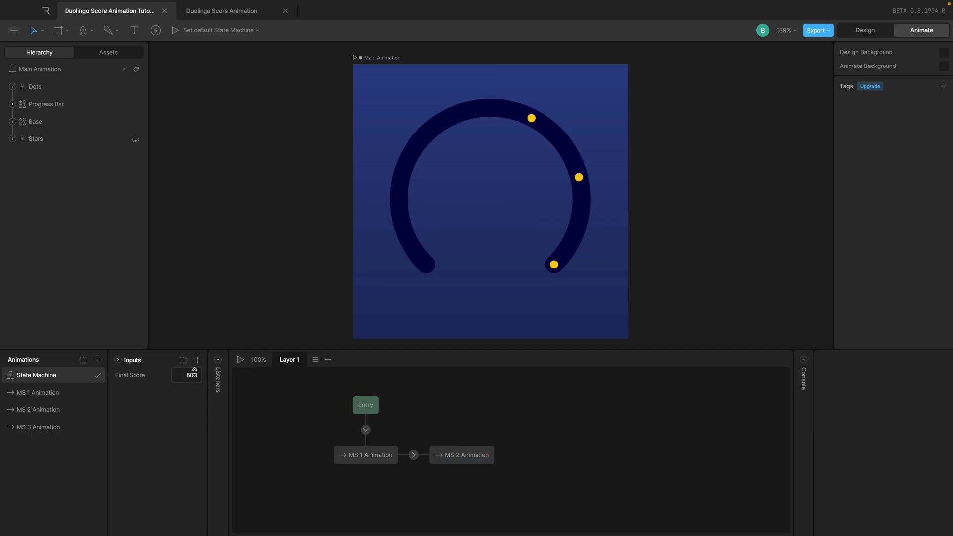
pyautogui.click(239, 362)
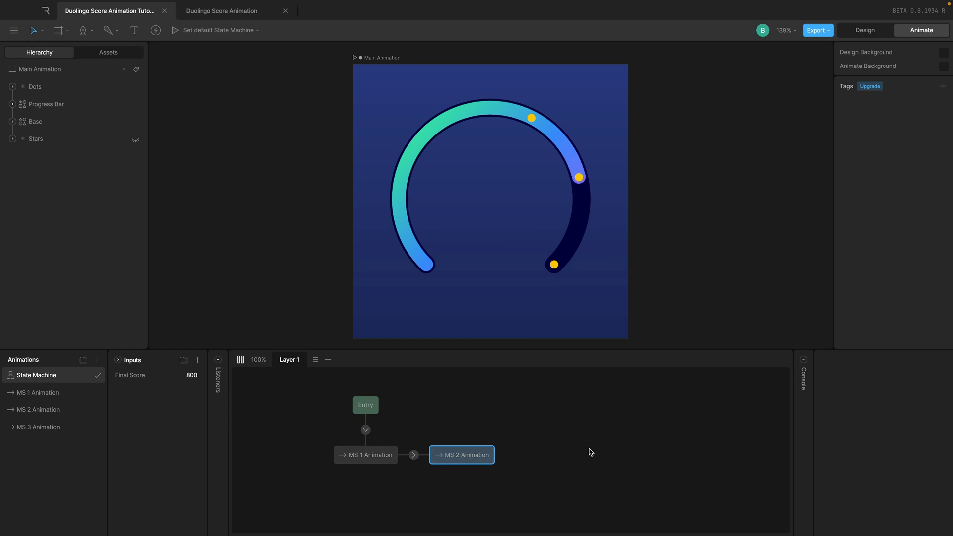
pyautogui.click(803, 360)
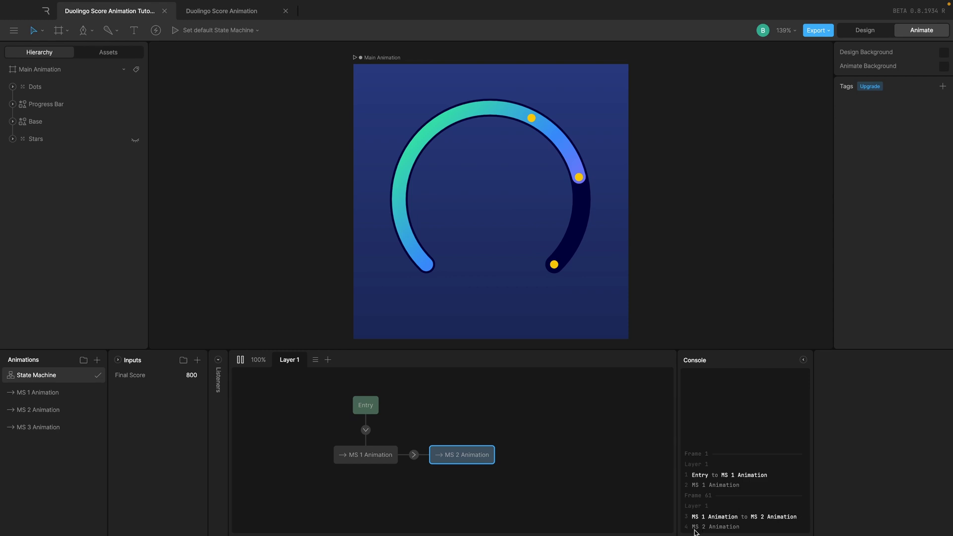
pyautogui.click(803, 361)
pyautogui.click(240, 361)
pyautogui.click(239, 360)
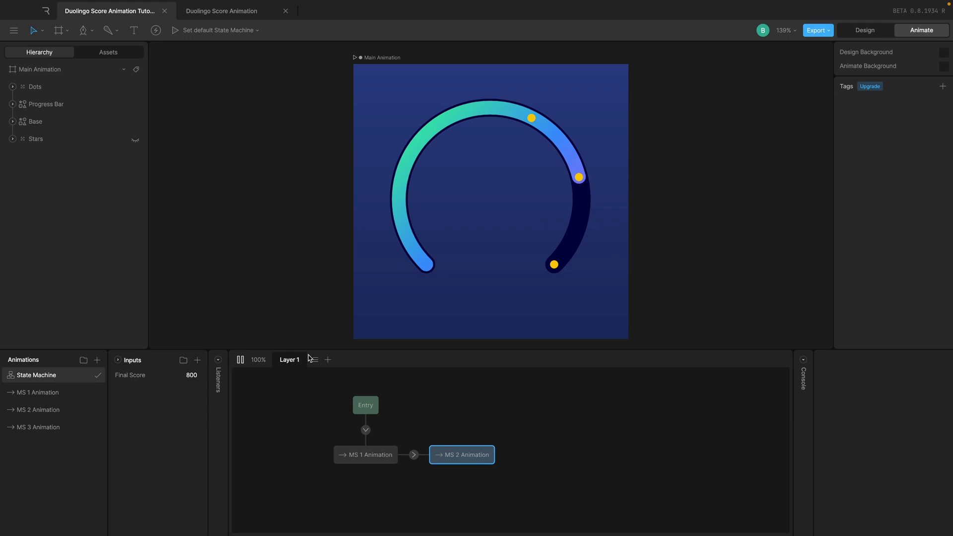
pyautogui.click(240, 360)
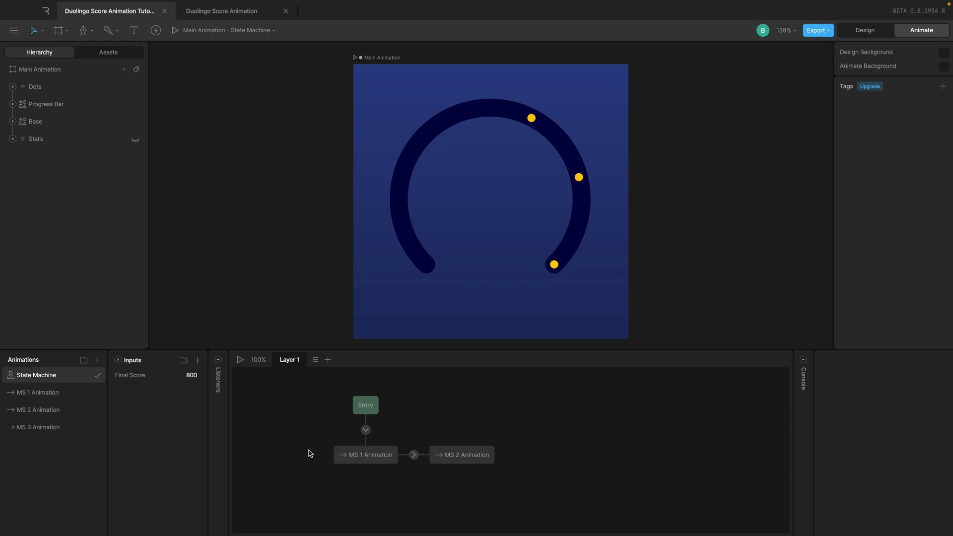
# Step: In MS 1 Animation, apply cubic interpolation (.42, 0, .58, 1) to the Progress Bar stroke's Trim Start keyframes
pyautogui.click(55, 393)
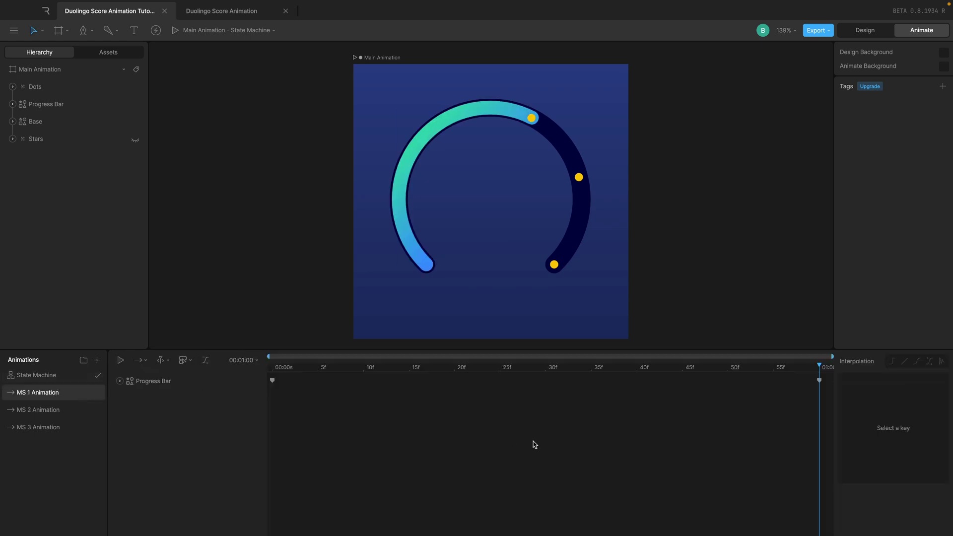
pyautogui.click(120, 381)
pyautogui.click(131, 399)
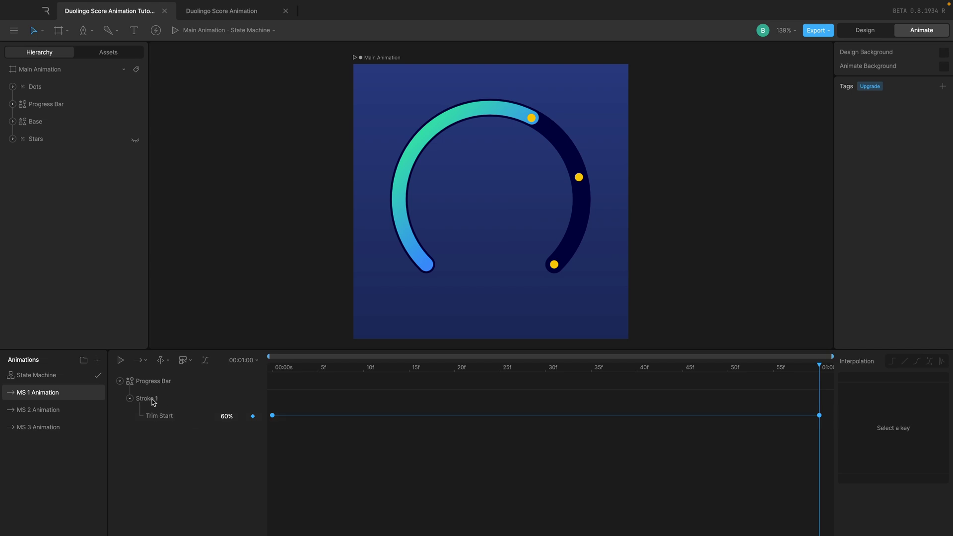
pyautogui.moveTo(276, 406); pyautogui.dragTo(832, 476)
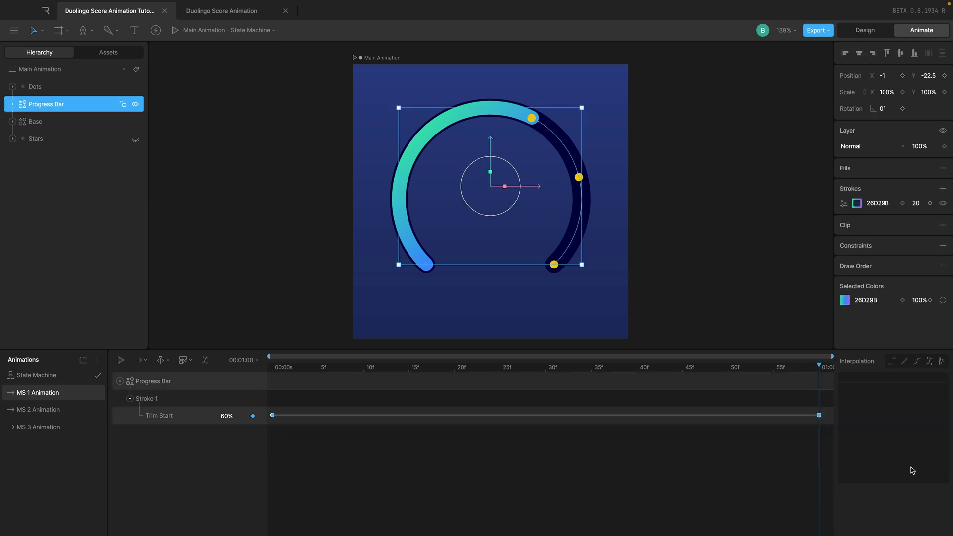
pyautogui.click(918, 362)
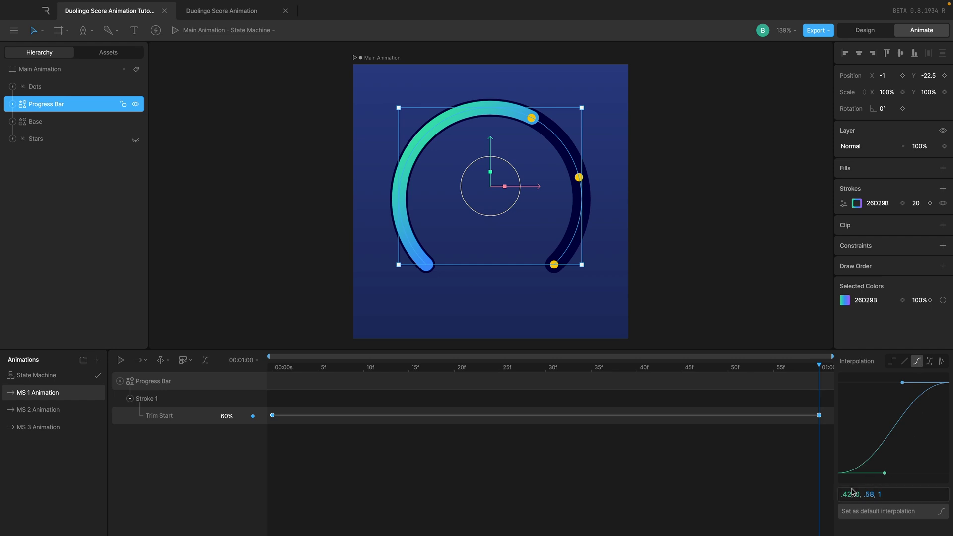
# Step: Play back MS 1 Animation to preview the eased progress bar fill
pyautogui.press('space')
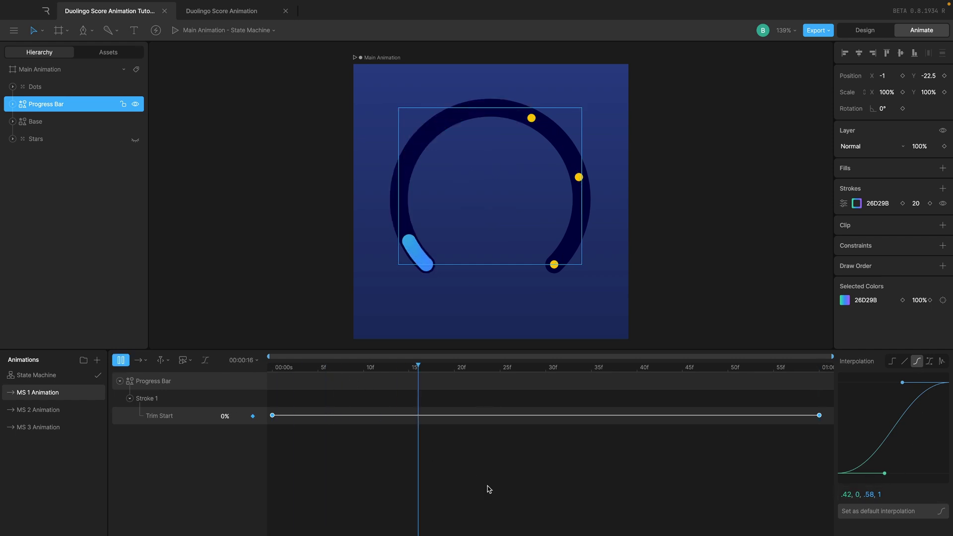
pyautogui.press('space')
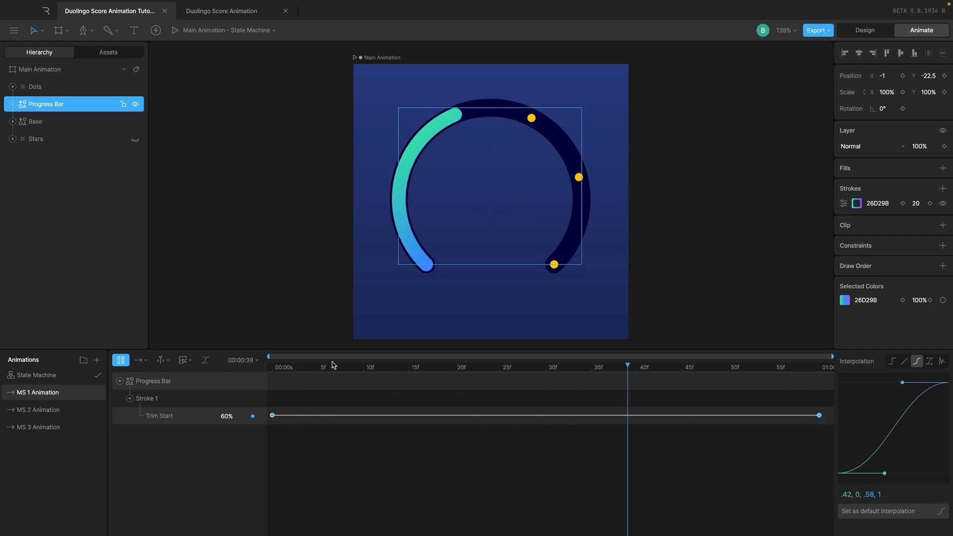
pyautogui.press('space')
pyautogui.click(427, 463)
pyautogui.press('space')
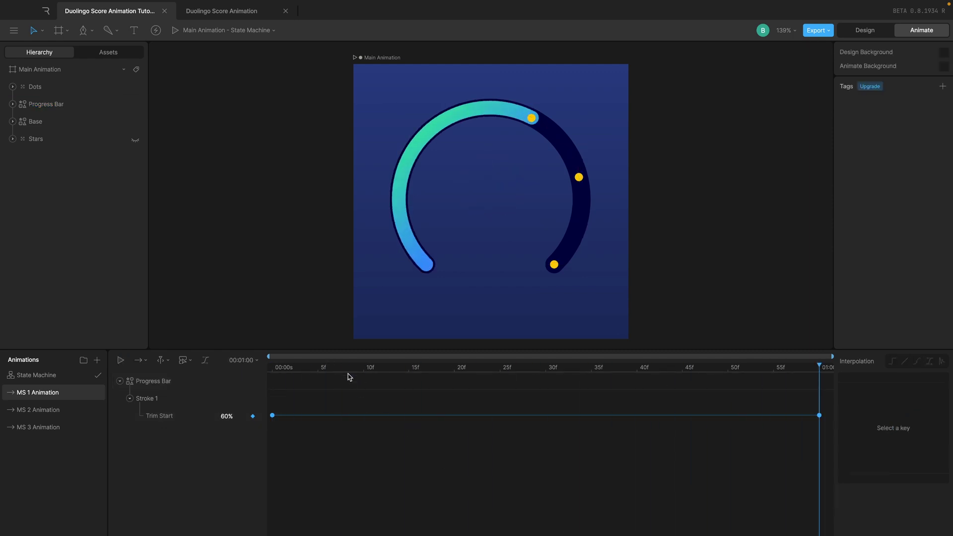
# Step: Try easing MS 1 Animation's Trim Start keyframe with a .42, 0, .29, 1 curve and preview the fill
pyautogui.click(792, 367)
pyautogui.click(821, 368)
pyautogui.moveTo(801, 404); pyautogui.dragTo(830, 435)
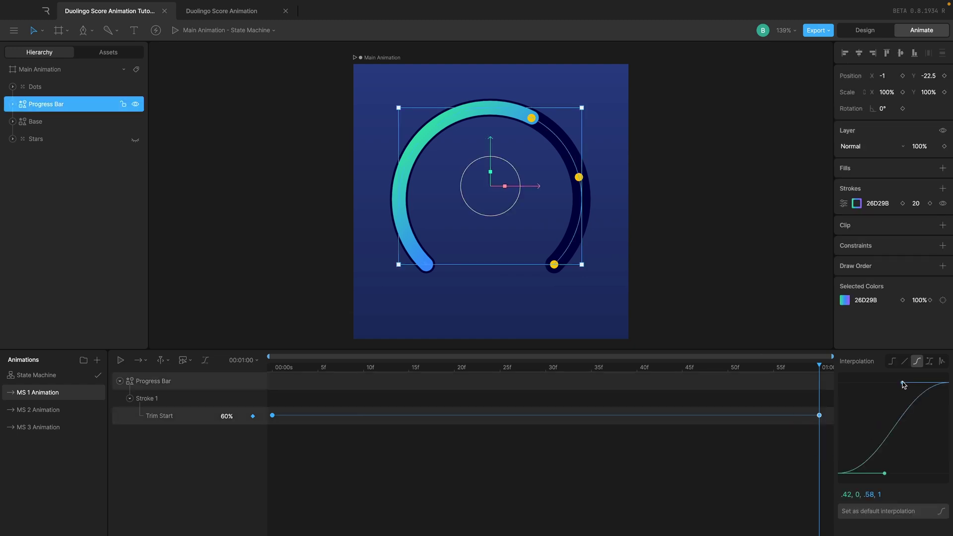
pyautogui.click(342, 423)
pyautogui.moveTo(902, 382); pyautogui.dragTo(870, 383)
pyautogui.press('space')
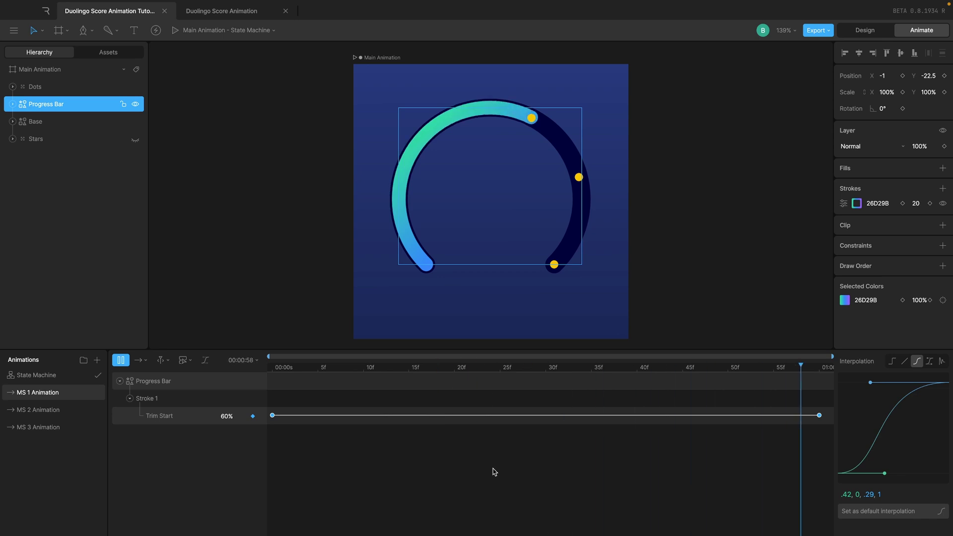
# Step: Try a .24, 0, .29, 1 curve on the Trim Start keyframes, preview it, and experiment further with both curve handles
pyautogui.moveTo(885, 473); pyautogui.dragTo(864, 474)
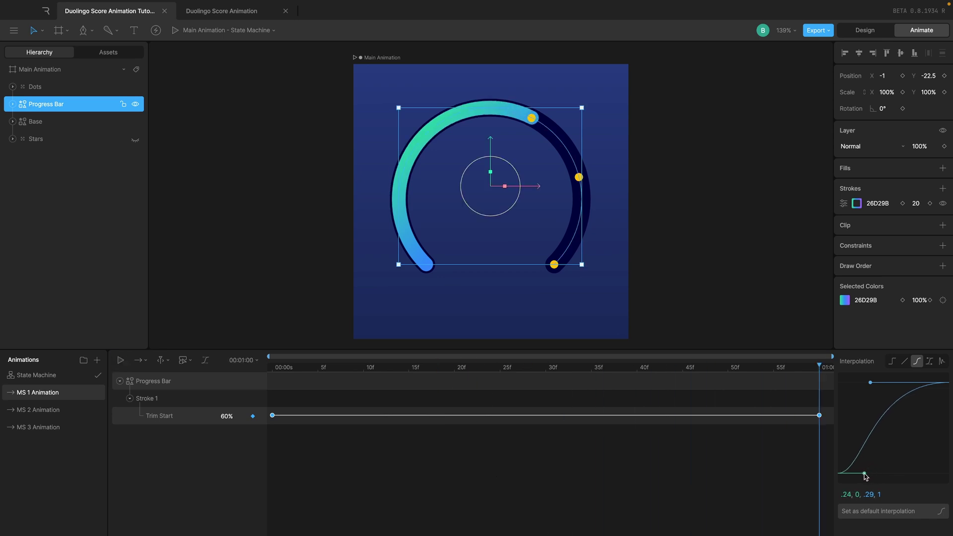
pyautogui.press('space')
pyautogui.moveTo(865, 473); pyautogui.dragTo(875, 445)
pyautogui.moveTo(871, 382); pyautogui.dragTo(842, 404)
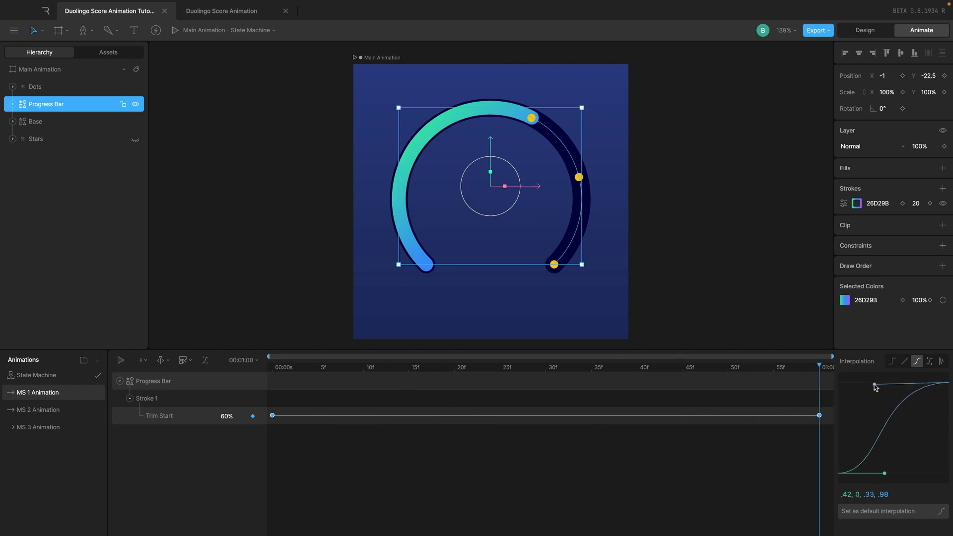
# Step: Reset both Trim Start keyframes to the default cubic curve, then reshape it to .42, 0, .15, 1 and preview
pyautogui.click(738, 487)
pyautogui.moveTo(273, 400); pyautogui.dragTo(902, 492)
pyautogui.click(917, 361)
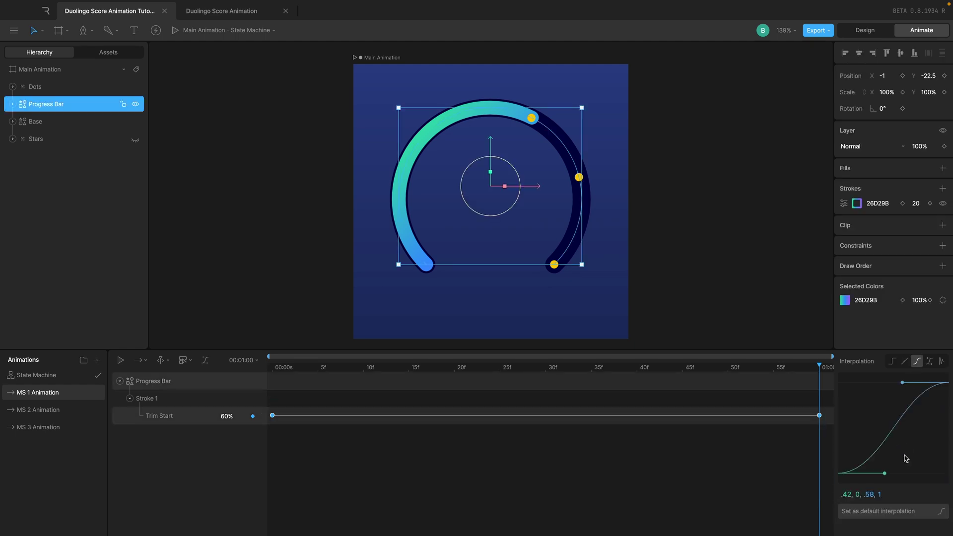
pyautogui.moveTo(903, 383); pyautogui.dragTo(855, 382)
pyautogui.press('Home')
pyautogui.press('space')
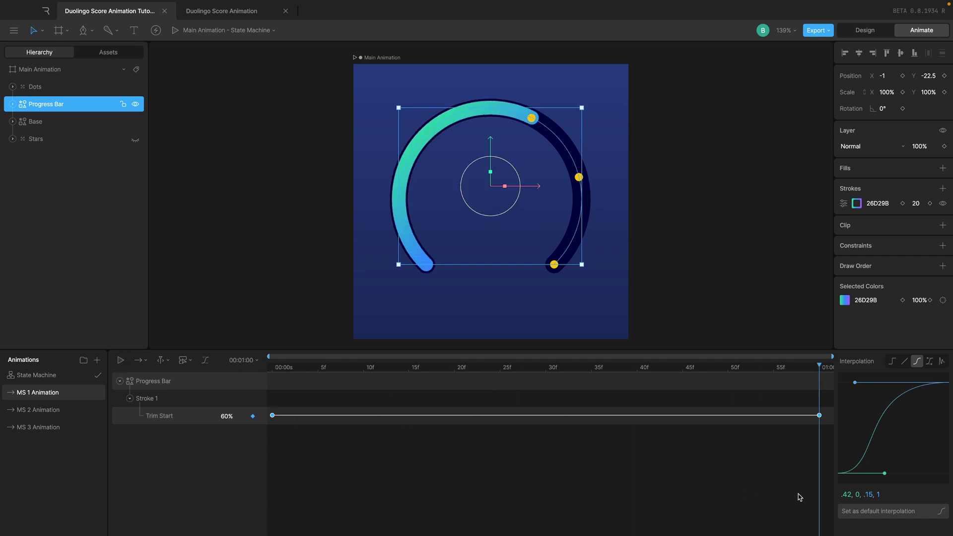
# Step: Reshape the Trim Start easing curve to .72, 0, .26, 1 and play back the progress bar fill
pyautogui.moveTo(855, 383); pyautogui.dragTo(866, 382)
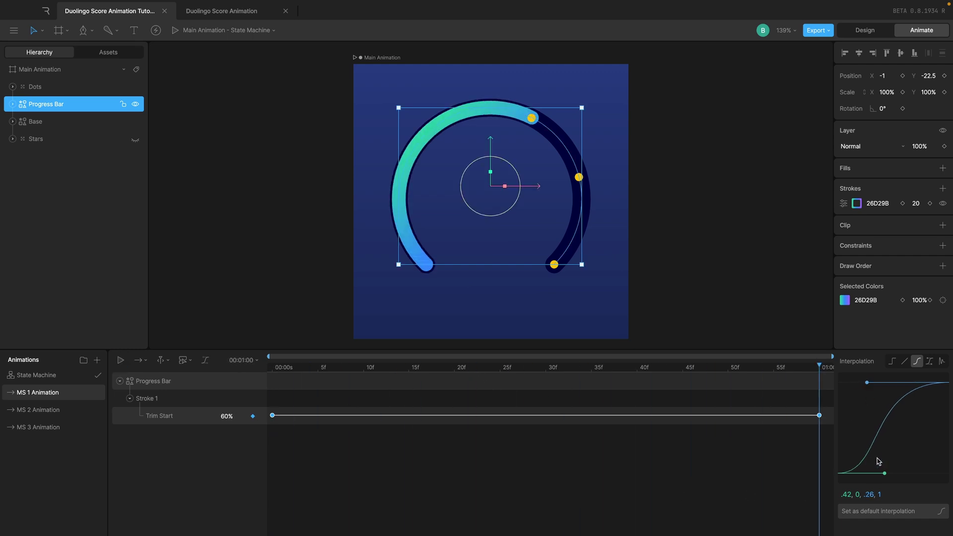
pyautogui.moveTo(885, 473); pyautogui.dragTo(918, 473)
pyautogui.press('space')
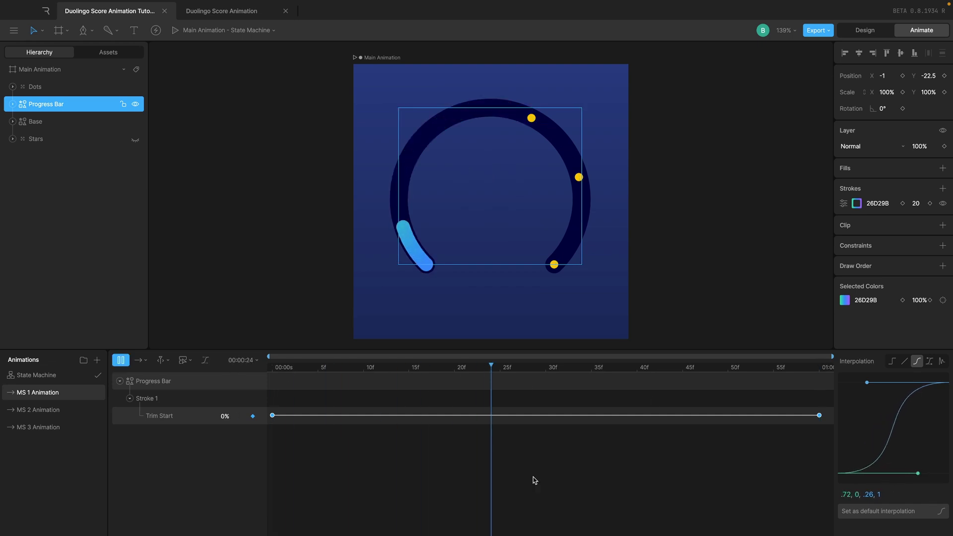
pyautogui.press('space')
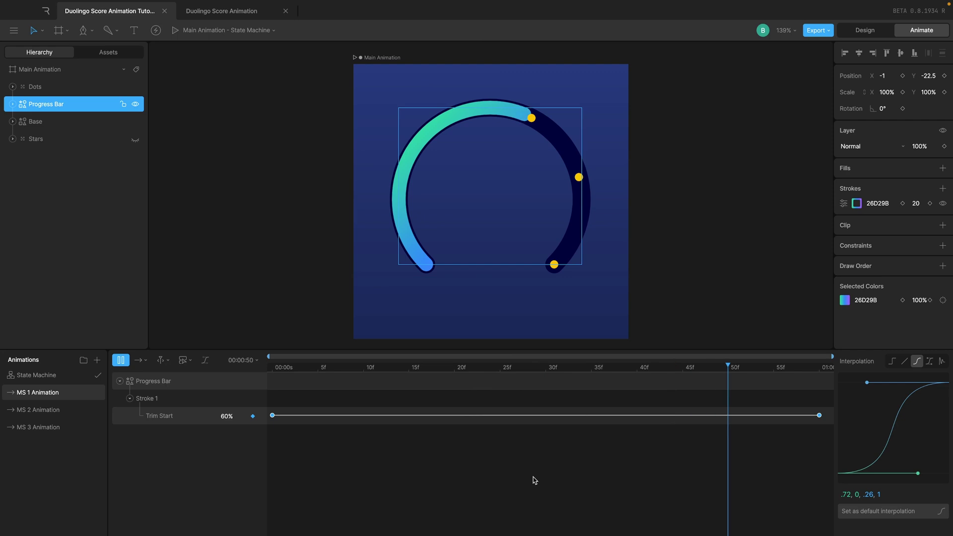
# Step: Set the Trim Start easing curve to .64, 0, .33, 1 and play back MS 1 Animation
pyautogui.moveTo(918, 473); pyautogui.dragTo(909, 473)
pyautogui.moveTo(869, 384); pyautogui.dragTo(875, 383)
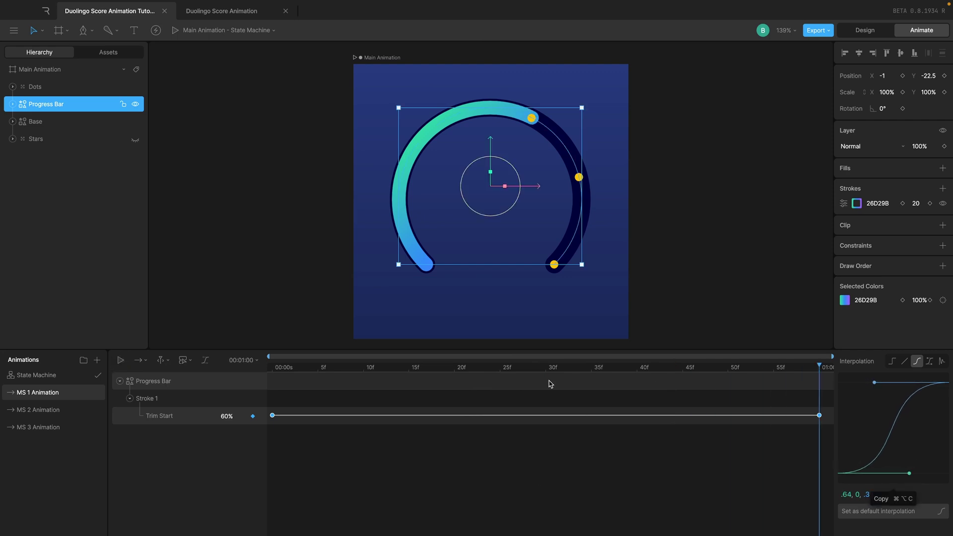
pyautogui.press('space')
pyautogui.click(466, 476)
pyautogui.press('space')
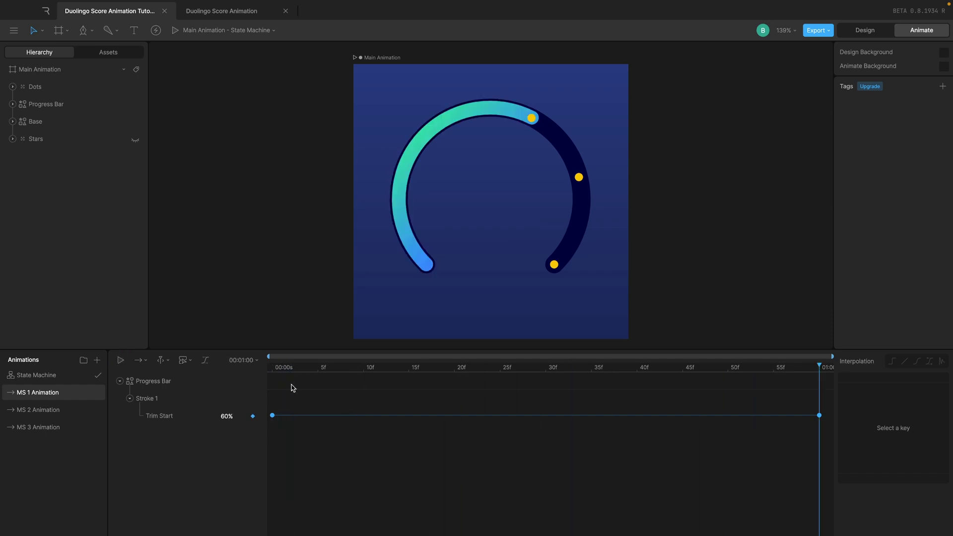
# Step: Copy the interpolation values .64, 0, .33, 1 from MS 1 Animation's Trim Start keyframes
pyautogui.moveTo(274, 407); pyautogui.dragTo(328, 441)
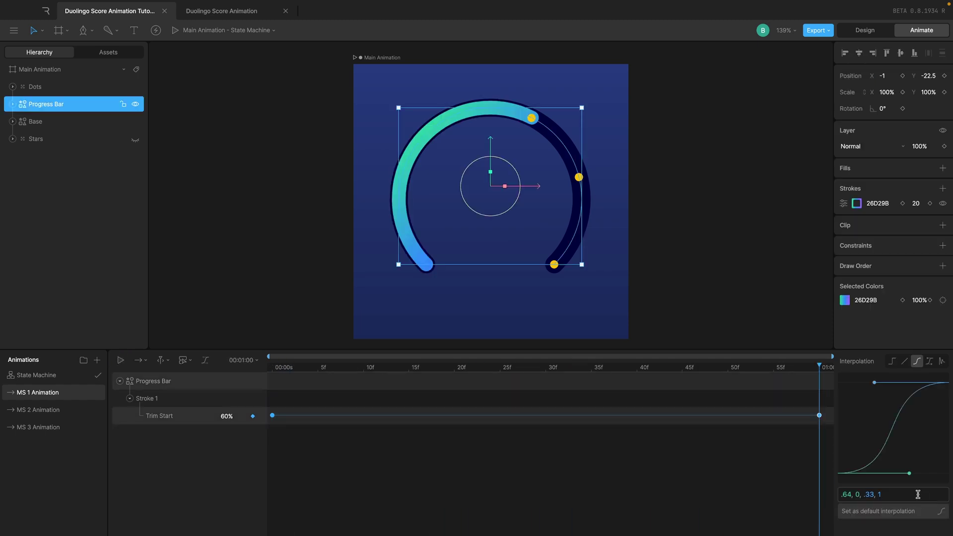
pyautogui.click(889, 493)
pyautogui.hotkey('ctrl', 'c')
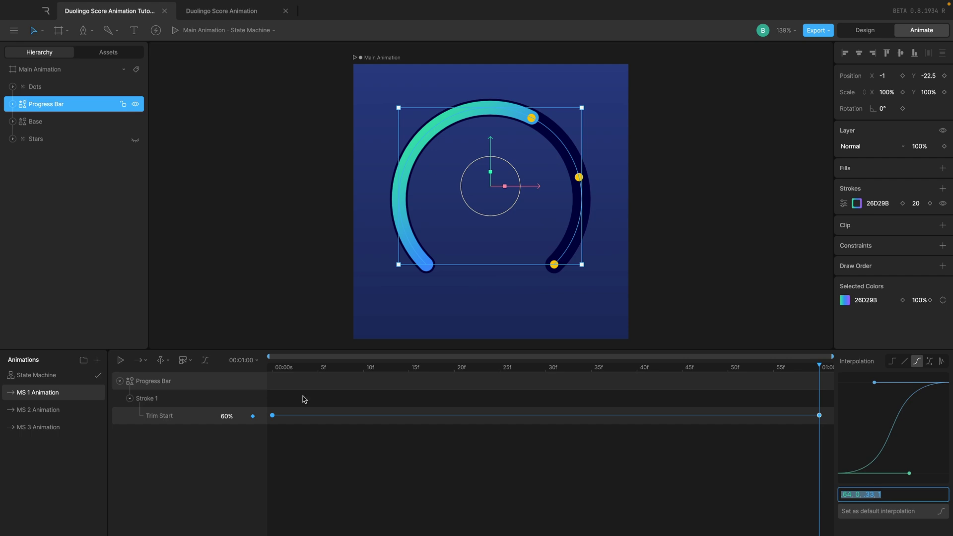
# Step: In MS 2 Animation, apply cubic interpolation with the copied values .64, 0, .33, 1 to both Progress Bar keyframes
pyautogui.click(44, 411)
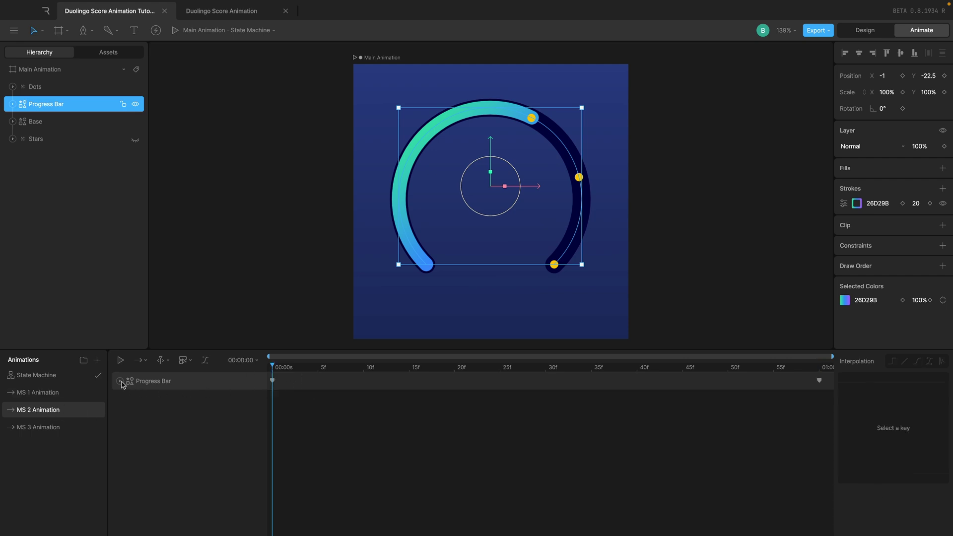
pyautogui.click(273, 381)
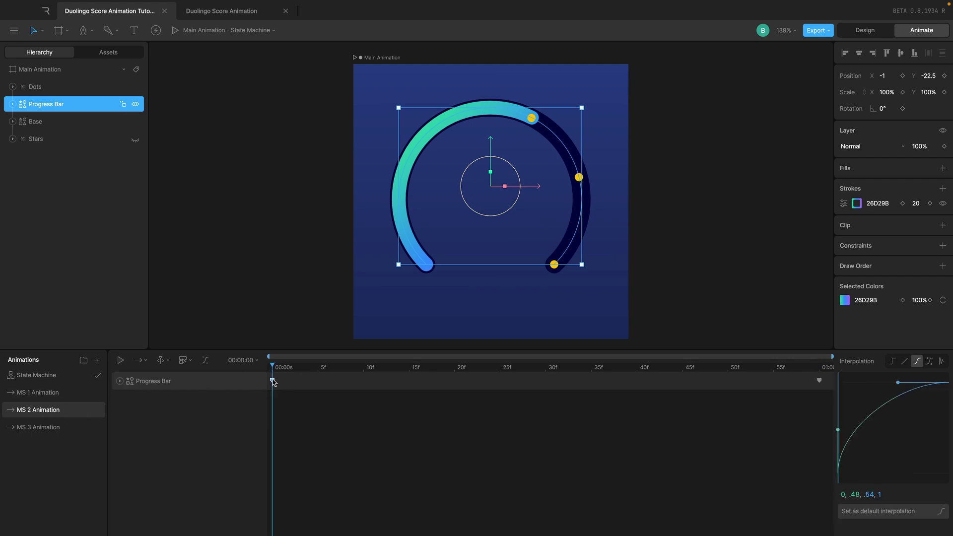
pyautogui.keyDown('shift'); pyautogui.click(819, 380); pyautogui.keyUp('shift')
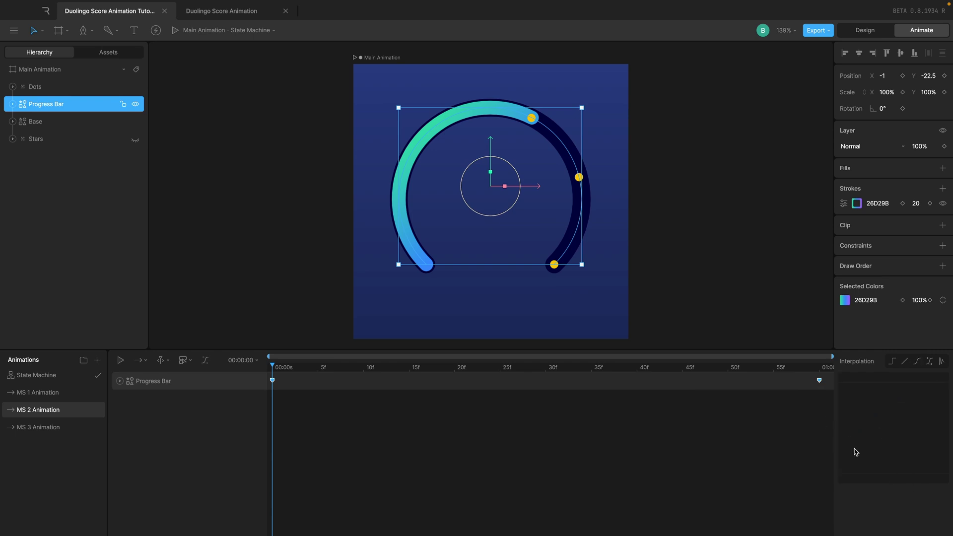
pyautogui.click(918, 361)
pyautogui.click(892, 494)
pyautogui.hotkey('ctrl', 'v')
pyautogui.press('Return')
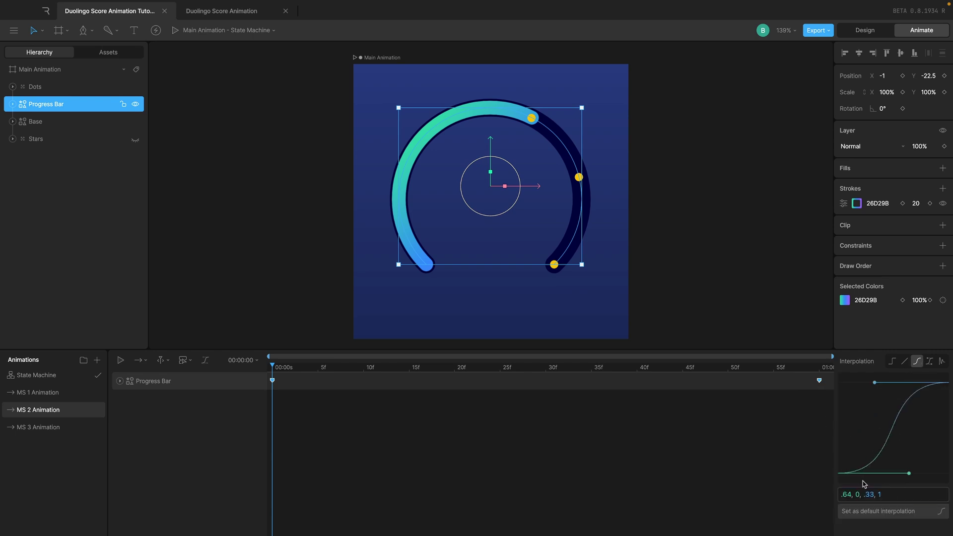
# Step: In MS 3 Animation, apply cubic interpolation with the copied values .64, 0, .33, 1 to both Progress Bar keyframes
pyautogui.click(34, 426)
pyautogui.click(272, 381)
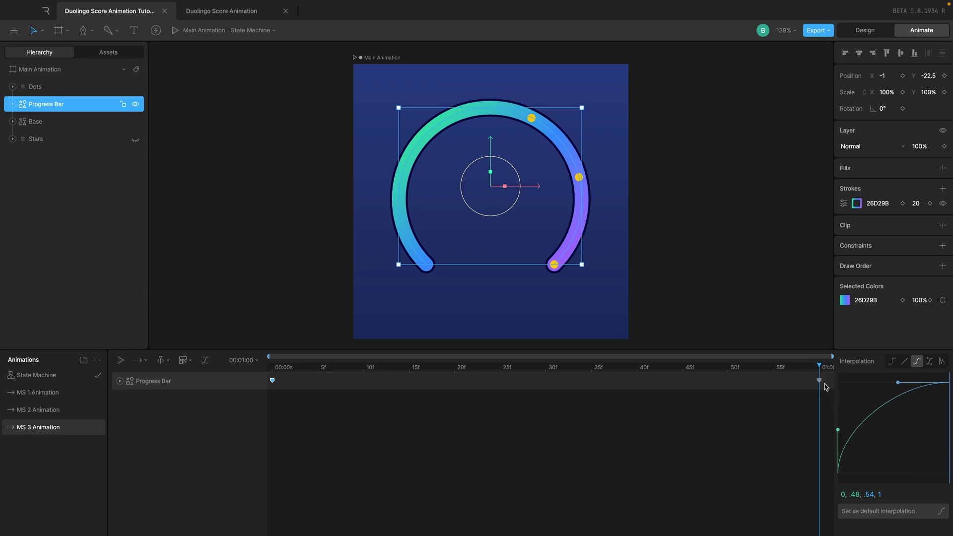
pyautogui.click(820, 381)
pyautogui.click(917, 360)
pyautogui.click(892, 494)
pyautogui.hotkey('ctrl', 'v')
pyautogui.press('Return')
pyautogui.click(539, 441)
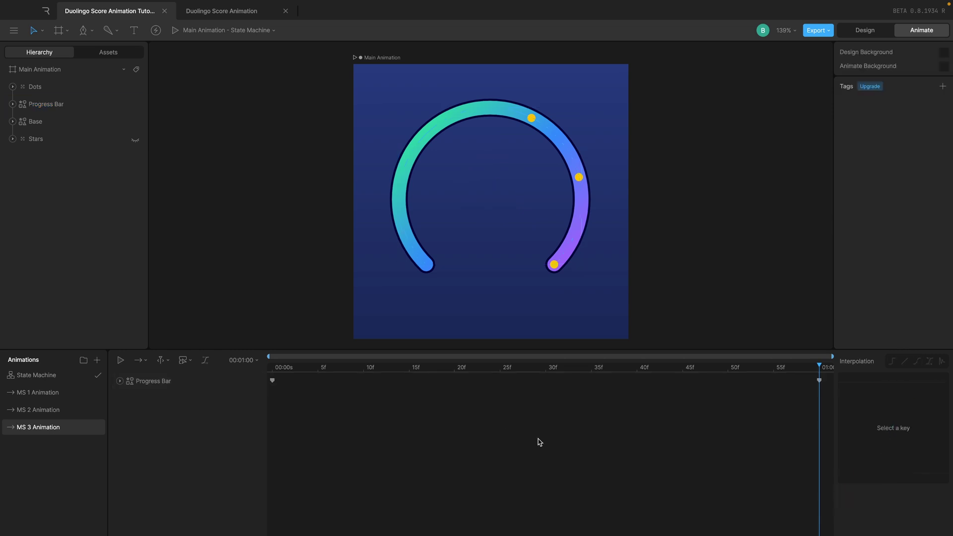
# Step: Play the state machine at a Final Score of 800 to check the eased milestone animations
pyautogui.click(55, 380)
pyautogui.click(240, 359)
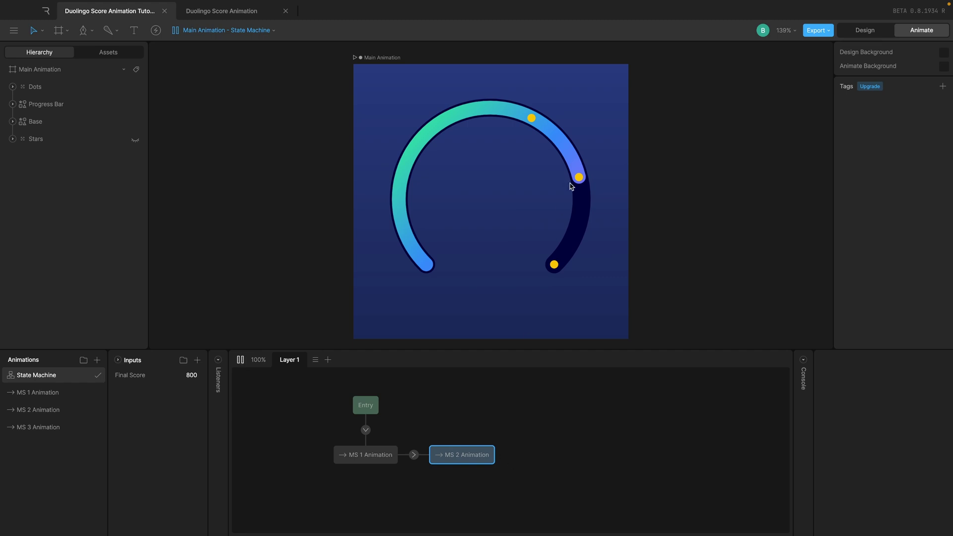
# Step: Add MS 3 Animation to the state machine after MS 2 Animation and connect the two with a transition
pyautogui.moveTo(49, 427); pyautogui.dragTo(549, 456)
pyautogui.click(473, 453)
pyautogui.click(550, 457)
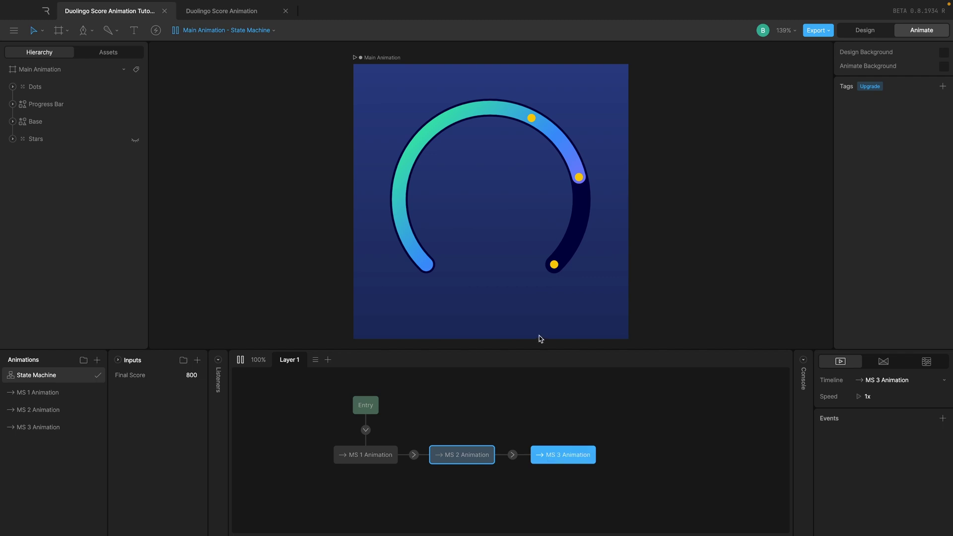
# Step: Preview the MS 3 Animation timeline and return to the state machine
pyautogui.click(54, 428)
pyautogui.press('space')
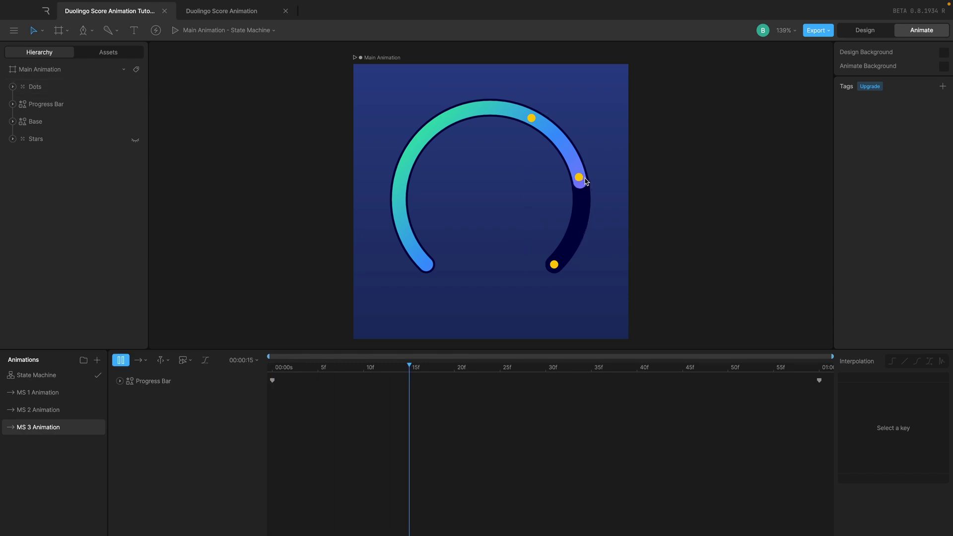
pyautogui.click(22, 382)
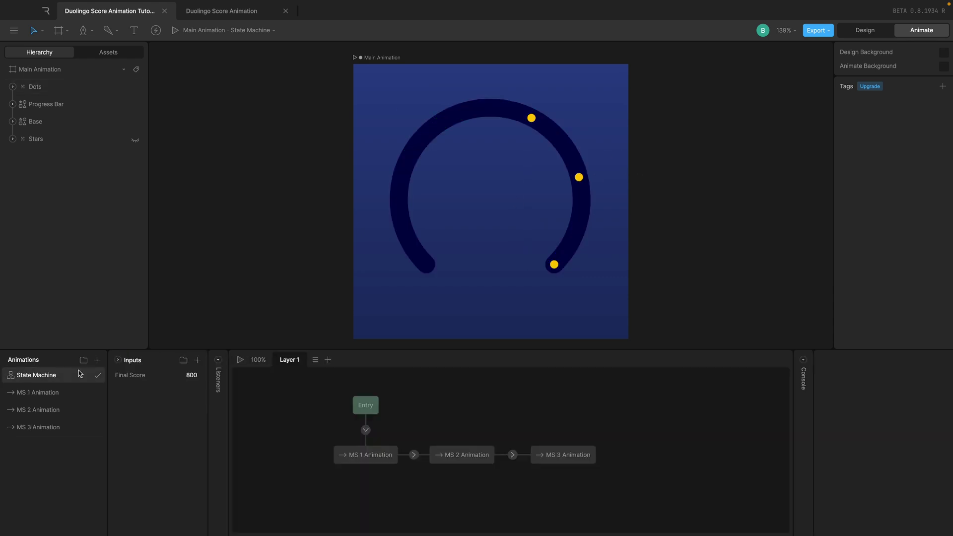
# Step: Enable Exit Time on the MS 2 Animation to MS 3 Animation transition and set it to 100%
pyautogui.click(561, 458)
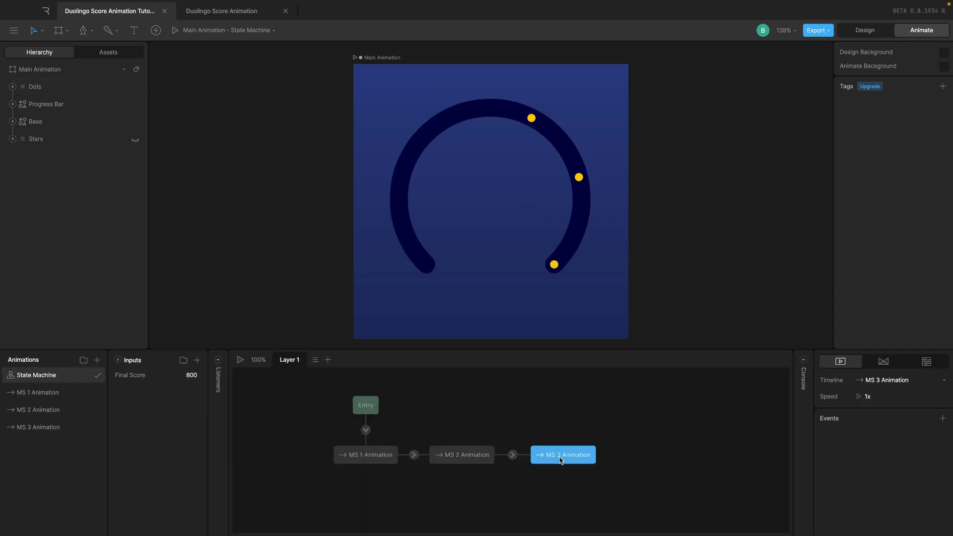
pyautogui.click(512, 455)
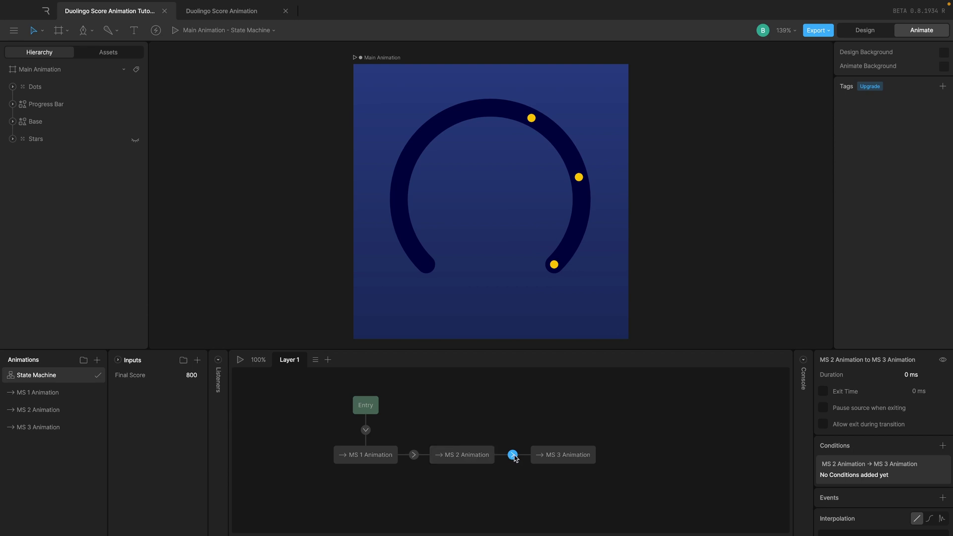
pyautogui.click(823, 391)
pyautogui.click(922, 393)
pyautogui.press('Return')
pyautogui.scroll(-2, 894, 446)
# Step: Add a condition to the MS 2 to MS 3 transition requiring Final Score == 1000
pyautogui.click(942, 398)
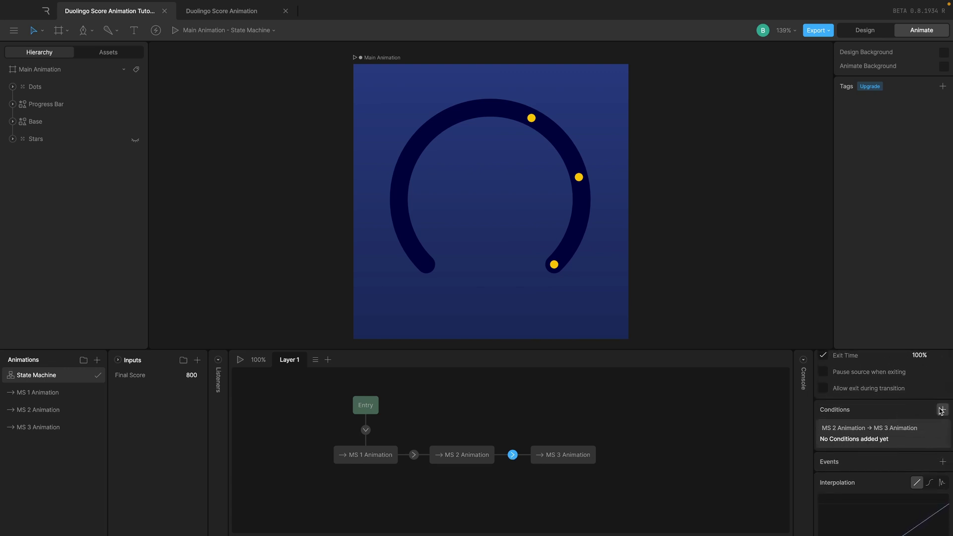
pyautogui.click(861, 442)
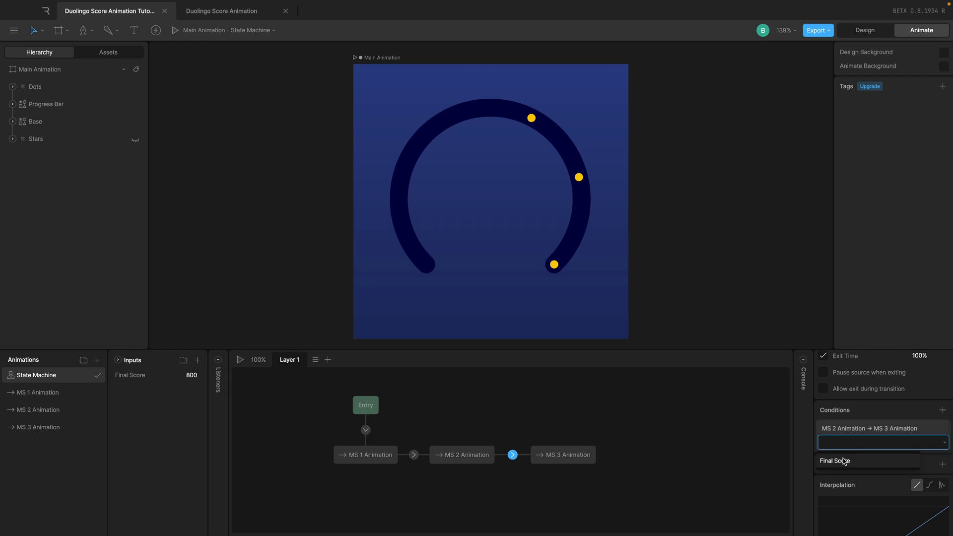
pyautogui.click(843, 461)
pyautogui.click(935, 443)
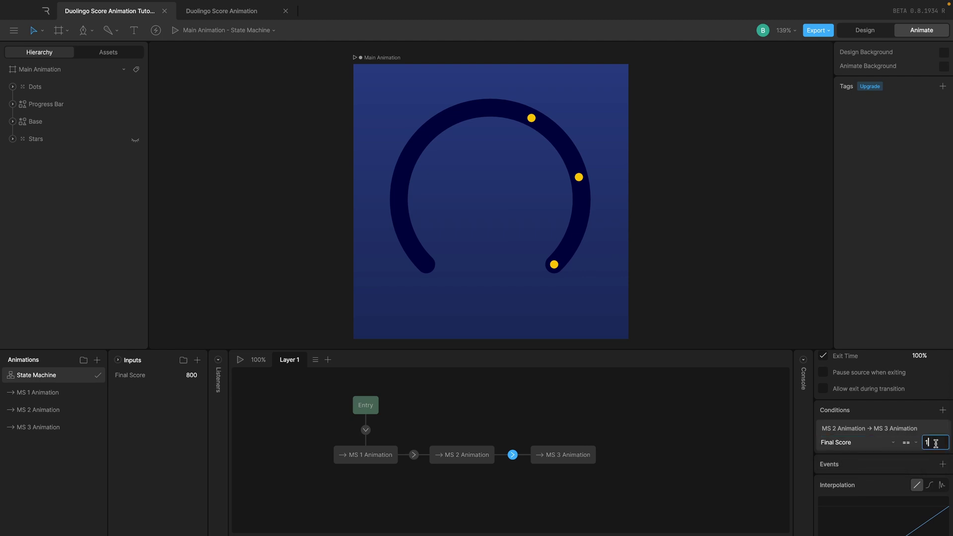
pyautogui.press('Return')
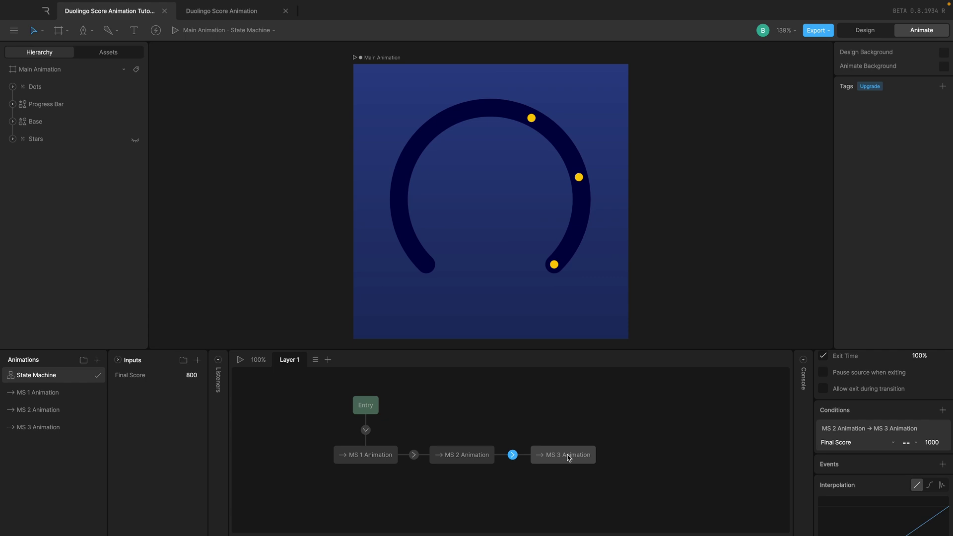
pyautogui.scroll(2, 844, 448)
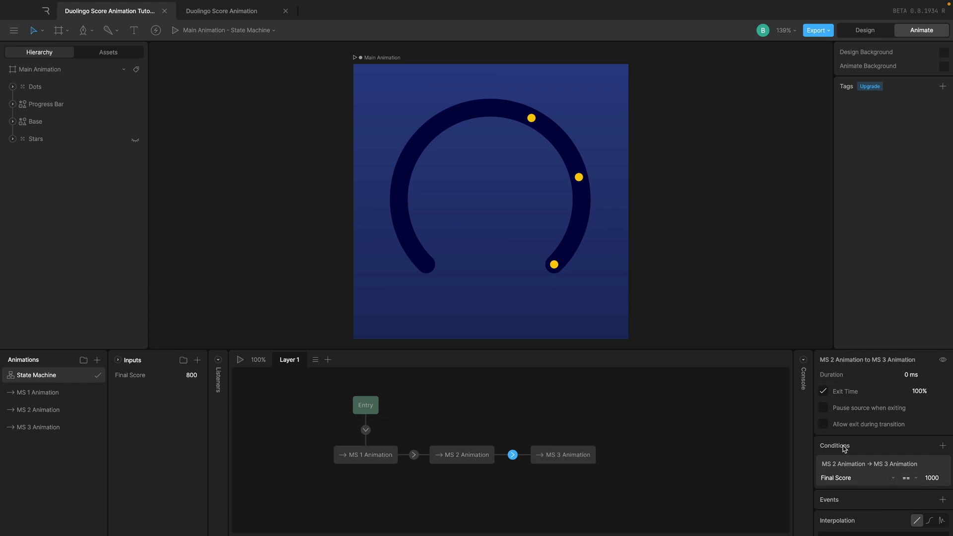
# Step: Set the Final Score input to 10 and play the state machine to test it
pyautogui.click(636, 390)
pyautogui.click(193, 374)
pyautogui.write('10')
pyautogui.press('Return')
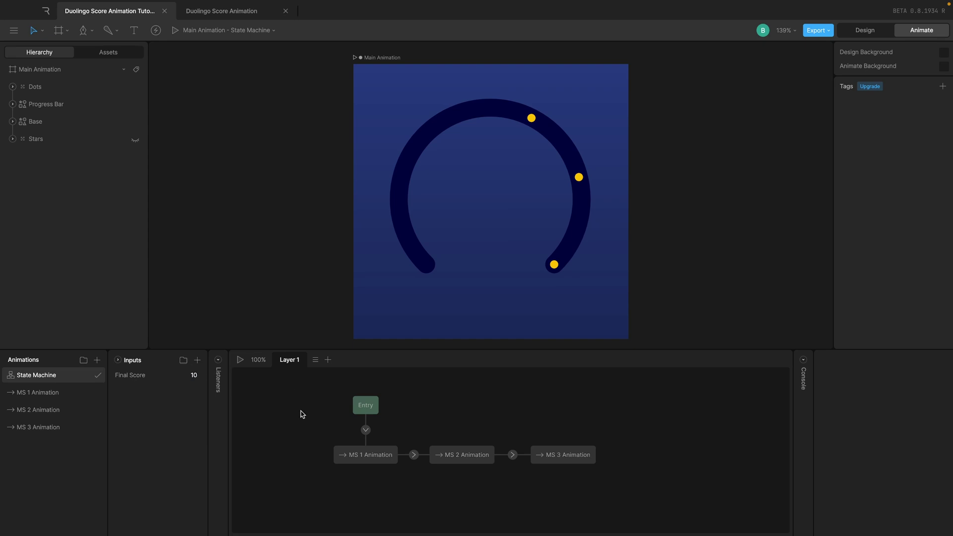
pyautogui.click(241, 360)
pyautogui.click(239, 360)
# Step: Set the Final Score input to 650 and play the state machine to test the first milestone
pyautogui.click(194, 375)
pyautogui.press('Return')
pyautogui.click(240, 361)
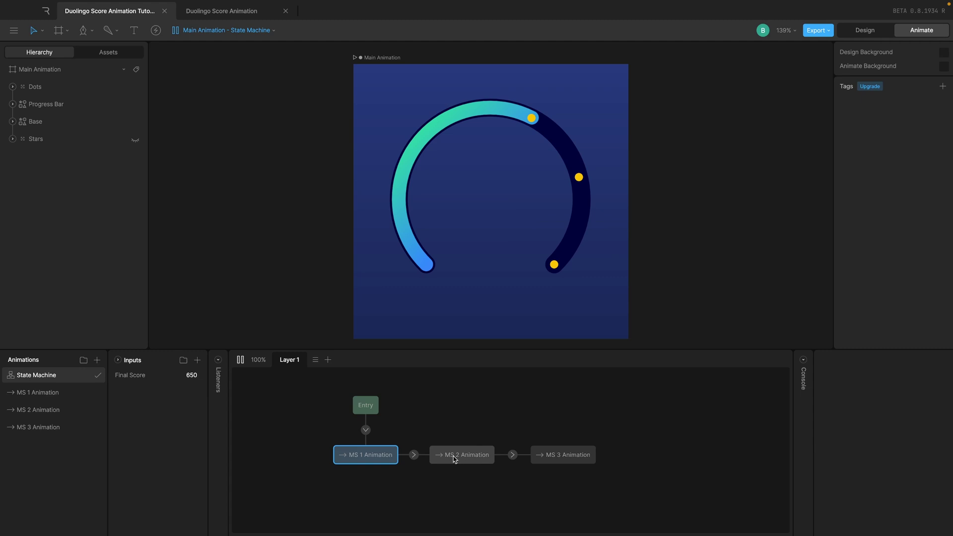
pyautogui.click(240, 359)
# Step: Set the Final Score input to 900 and play the state machine to test the second milestone
pyautogui.click(197, 375)
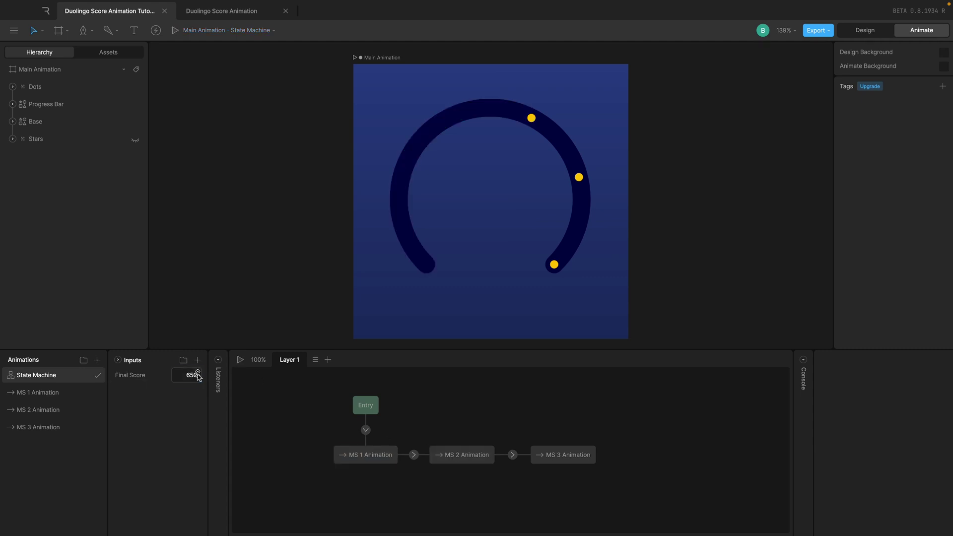
pyautogui.write('900')
pyautogui.press('Return')
pyautogui.click(241, 360)
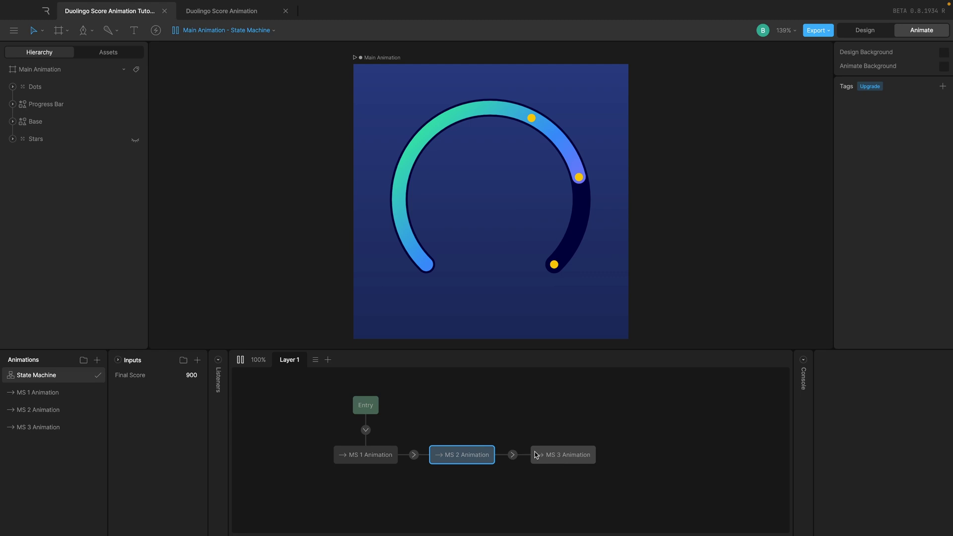
pyautogui.click(240, 361)
# Step: Set the Final Score input to 1000 and play the state machine to test the third milestone
pyautogui.click(192, 375)
pyautogui.write('1000')
pyautogui.press('Return')
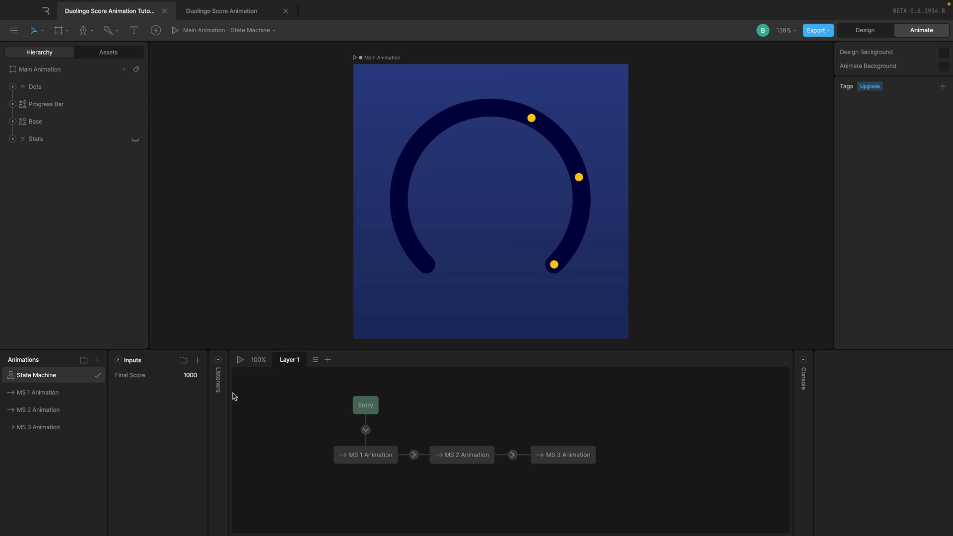
pyautogui.click(240, 359)
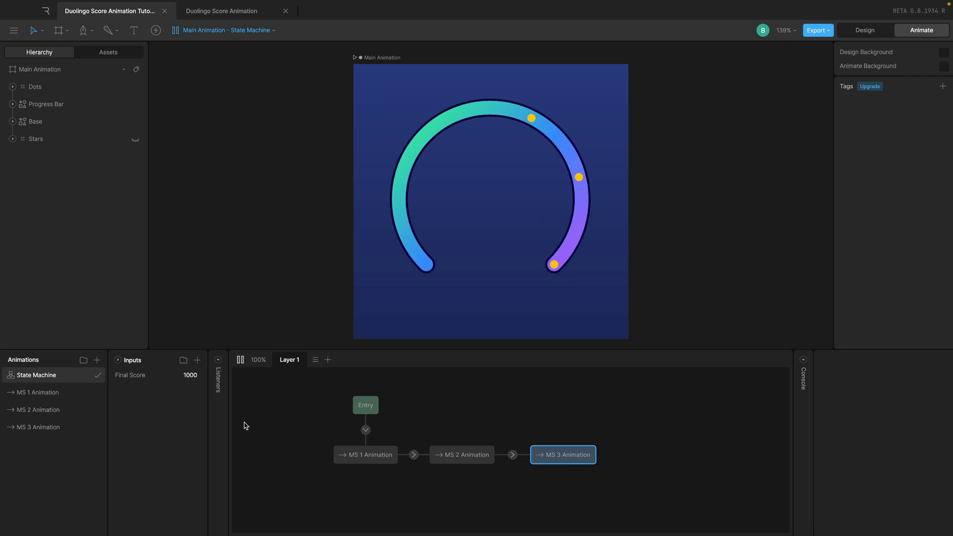
# Step: Set the Final Score input to 2000 and play the state machine to test a score above the third milestone
pyautogui.click(240, 359)
pyautogui.click(190, 375)
pyautogui.write('2000')
pyautogui.press('Return')
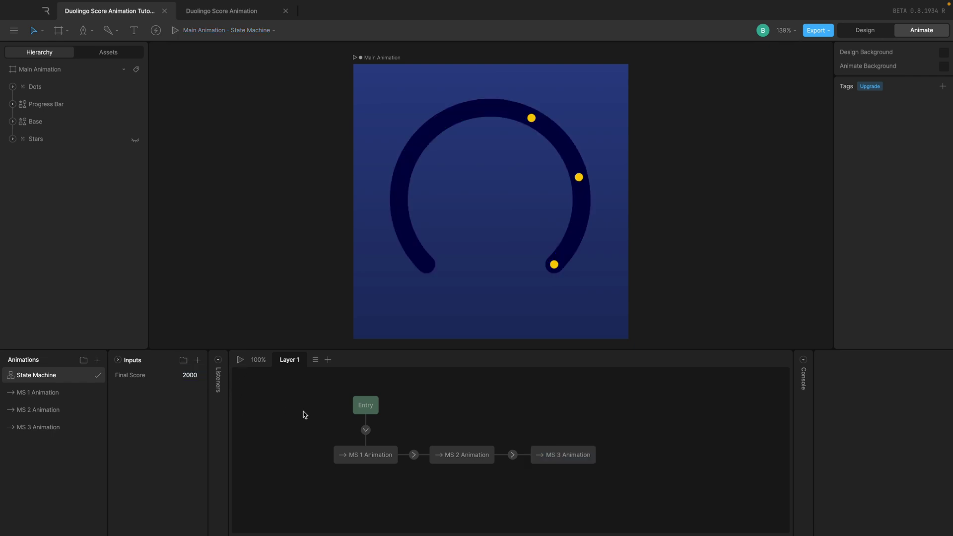
pyautogui.click(240, 359)
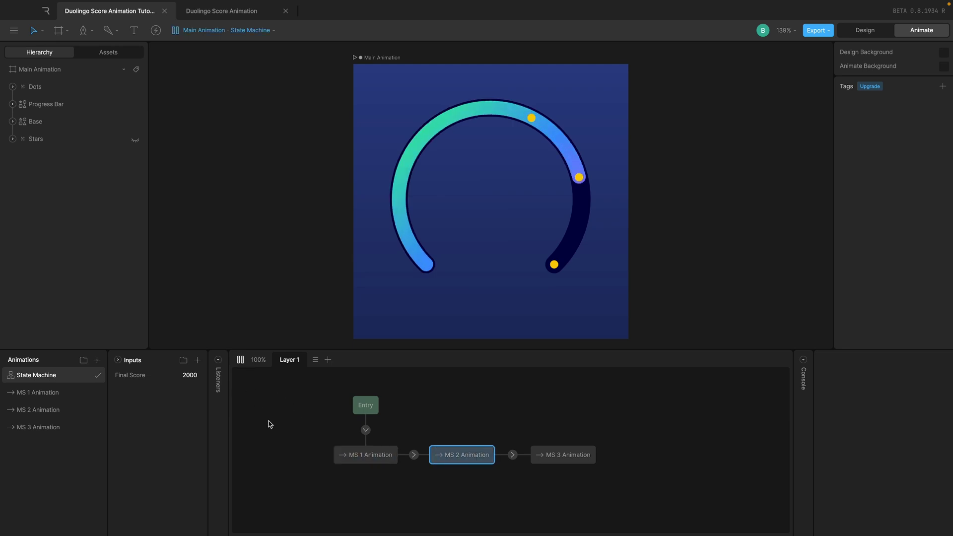
# Step: Inspect the Final Score condition on the transition from MS 2 Animation to MS 3 Animation
pyautogui.click(513, 455)
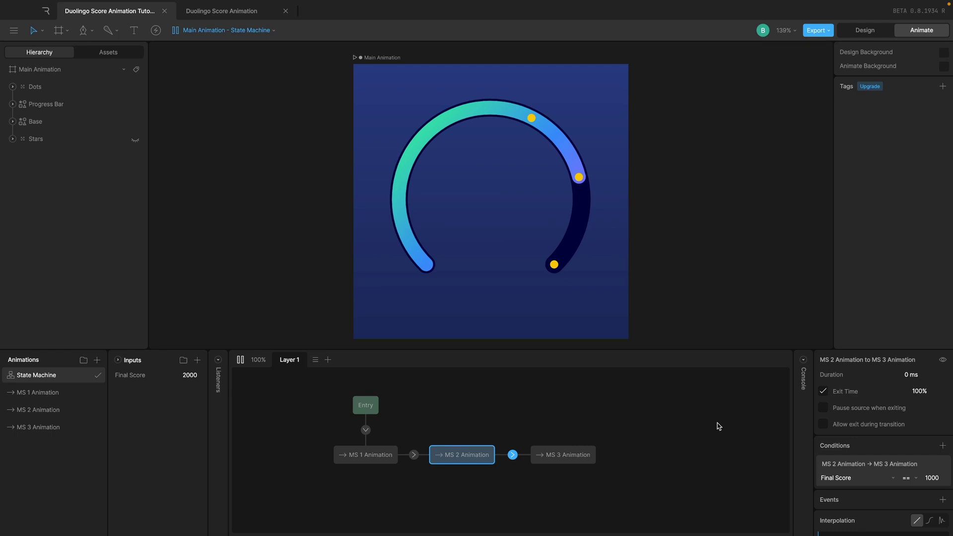
pyautogui.moveTo(174, 382)
pyautogui.mouseDown()
pyautogui.moveTo(187, 379)
pyautogui.moveTo(174, 379)
pyautogui.mouseUp()
pyautogui.click(932, 477)
pyautogui.press('Return')
pyautogui.click(525, 407)
pyautogui.moveTo(272, 401); pyautogui.dragTo(611, 487)
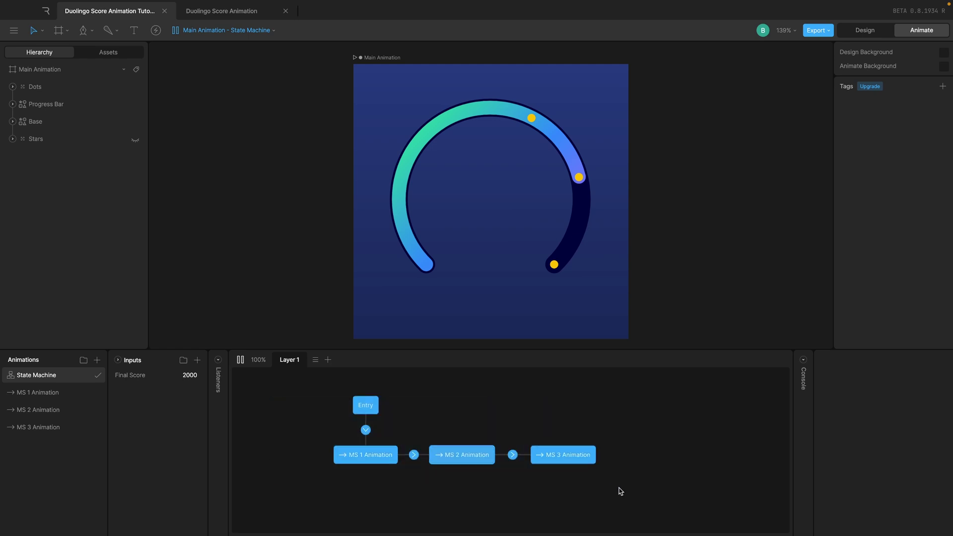
pyautogui.click(623, 492)
# Step: Rename the state machine's Layer 1 as Progress Bar Animation
pyautogui.doubleClick(291, 360)
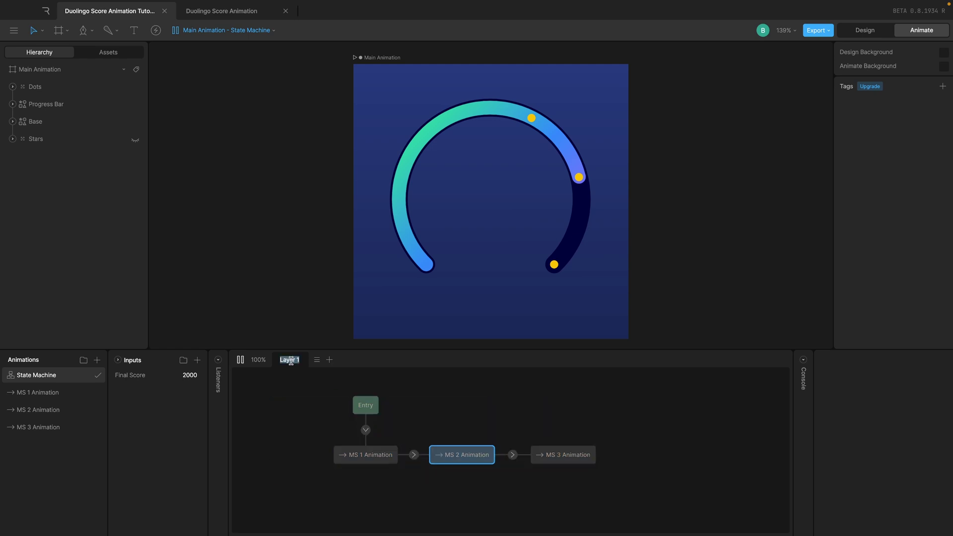
pyautogui.write('Progrer')
pyautogui.write('s Bar Animation')
pyautogui.press('Return')
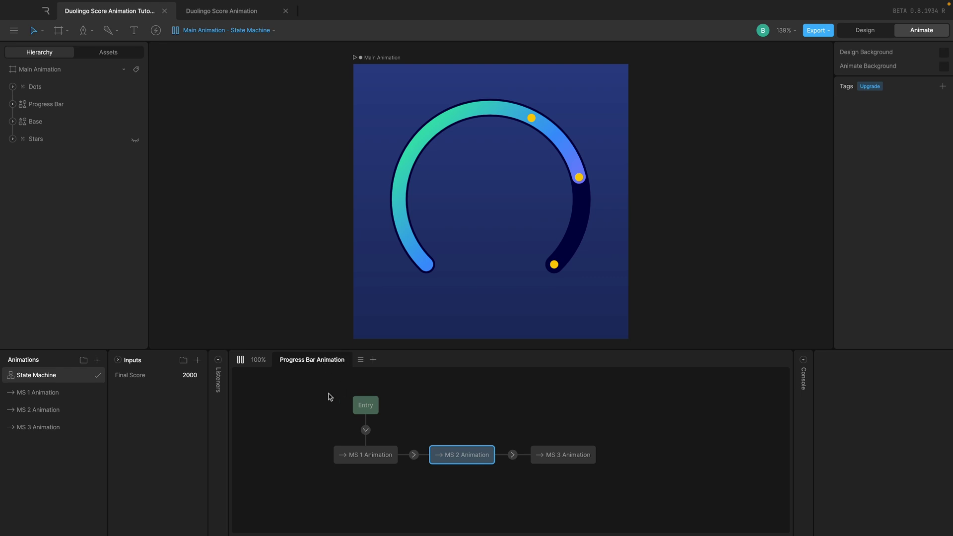
# Step: Set the Final Score input to 400 and play the state machine to test a score below the first milestone
pyautogui.click(242, 359)
pyautogui.hscroll(-2, 513, 393)
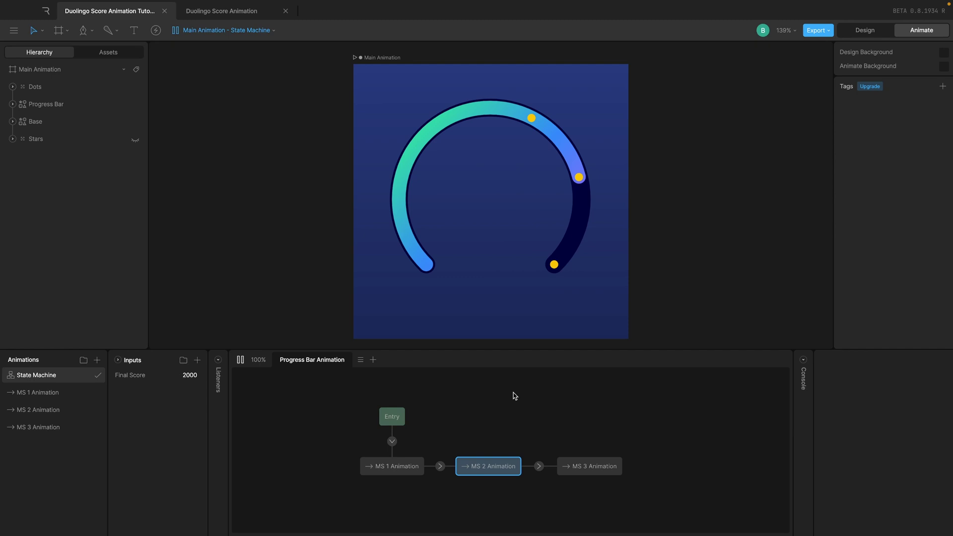
pyautogui.click(187, 376)
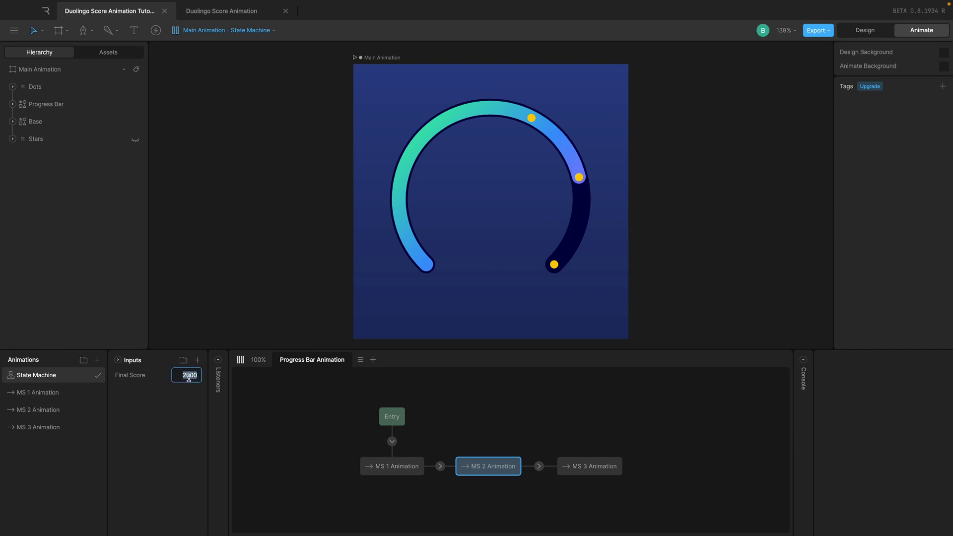
pyautogui.click(240, 360)
pyautogui.write('400')
pyautogui.press('Return')
pyautogui.click(240, 360)
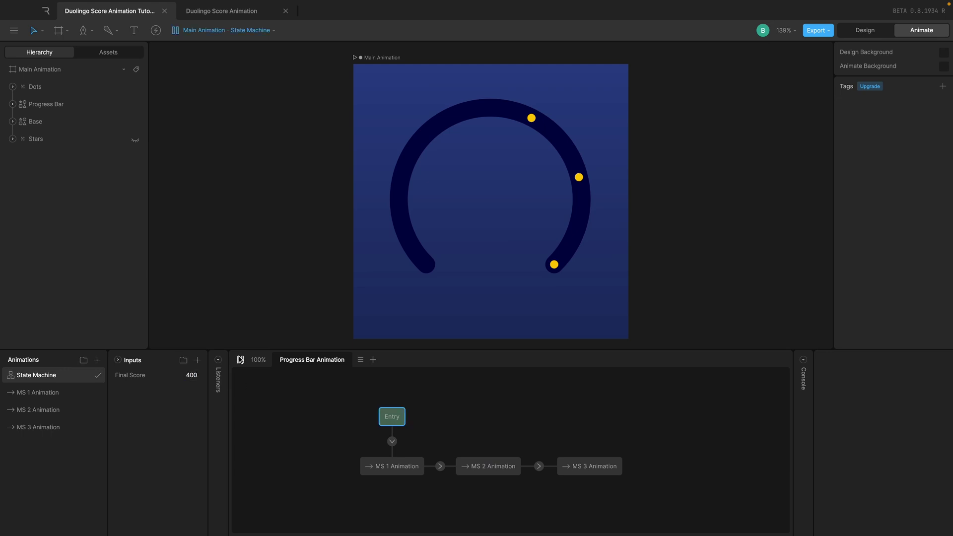